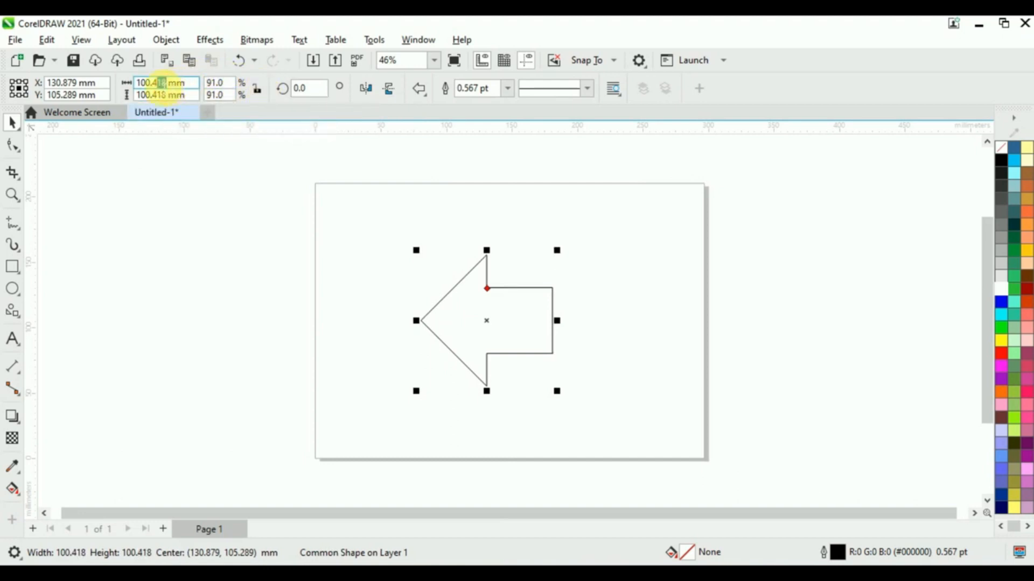
Step: Set the arrow shape's width and height to 100 mm each
{"action": "key", "text": "BackSpace"}
{"action": "key", "text": "BackSpace"}
{"action": "key", "text": "BackSpace"}
{"action": "key", "text": "BackSpace"}
{"action": "type", "text": "0"}
{"action": "left_click", "coordinate": [166, 95]}
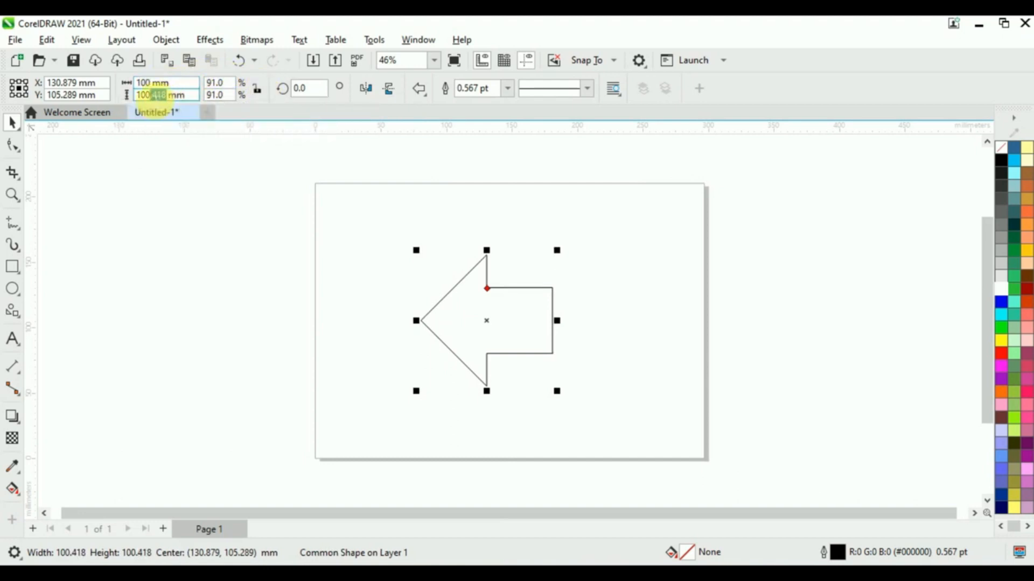
{"action": "key", "text": "BackSpace"}
{"action": "key", "text": "Return"}
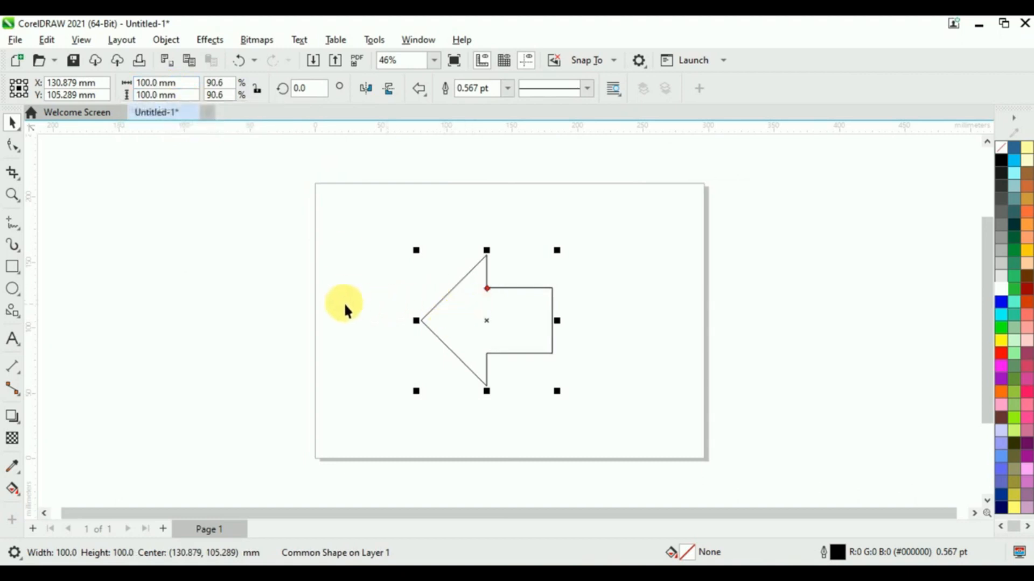
Step: Draw a rectangle beside the arrow and set its size to 150 mm wide by 50 mm high
{"action": "scroll", "coordinate": [563, 323], "scroll_direction": "up", "scroll_amount": 2}
{"action": "left_click", "coordinate": [12, 266]}
{"action": "left_click_drag", "start_coordinate": [532, 304], "coordinate": [668, 328]}
{"action": "left_click", "coordinate": [143, 82]}
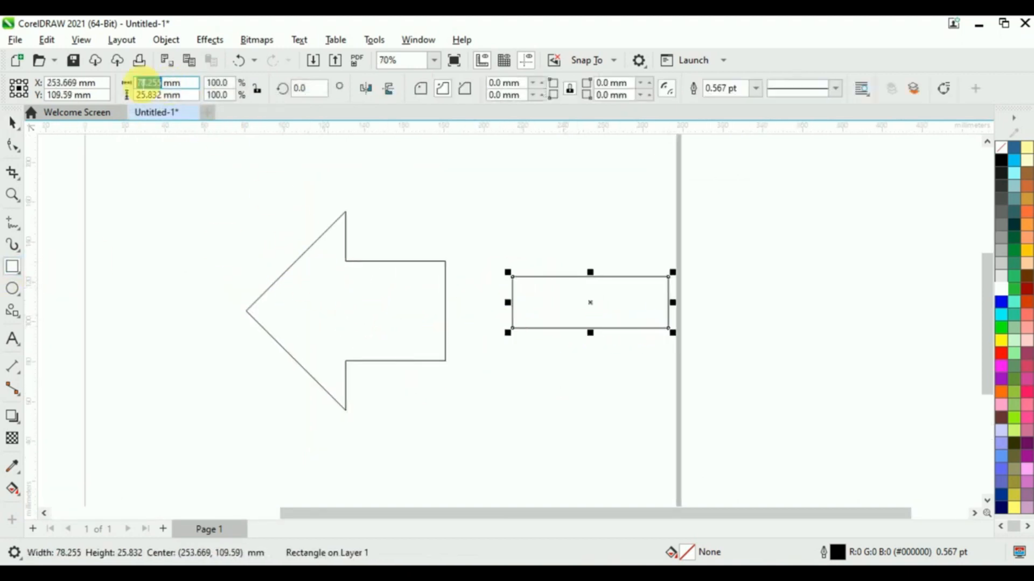
{"action": "key", "text": "BackSpace"}
{"action": "type", "text": "50"}
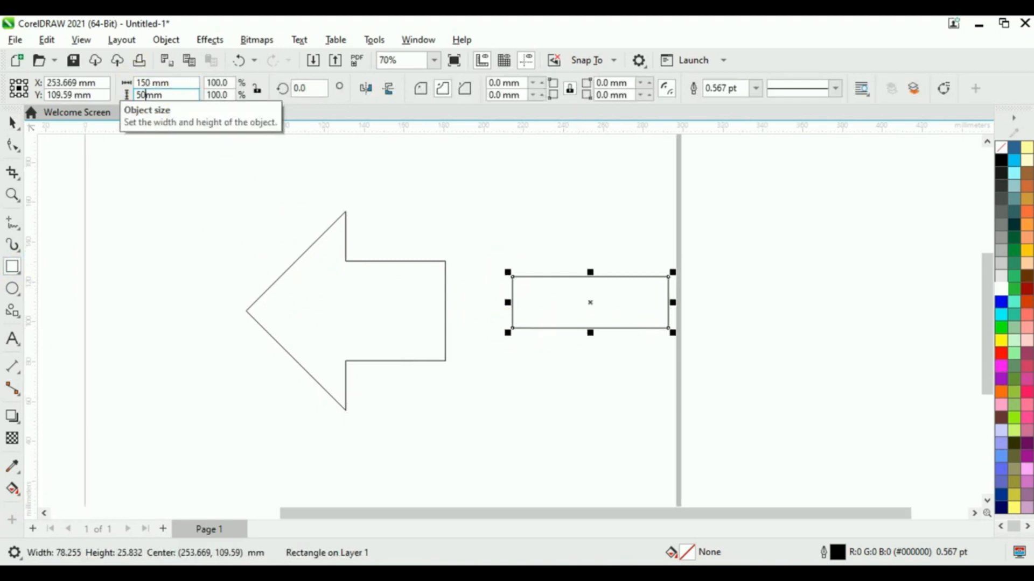
{"action": "key", "text": "Return"}
Step: Snap the rectangle's upper-left corner to the inner corner behind the arrowhead and weld it to the arrow
{"action": "left_click", "coordinate": [9, 125]}
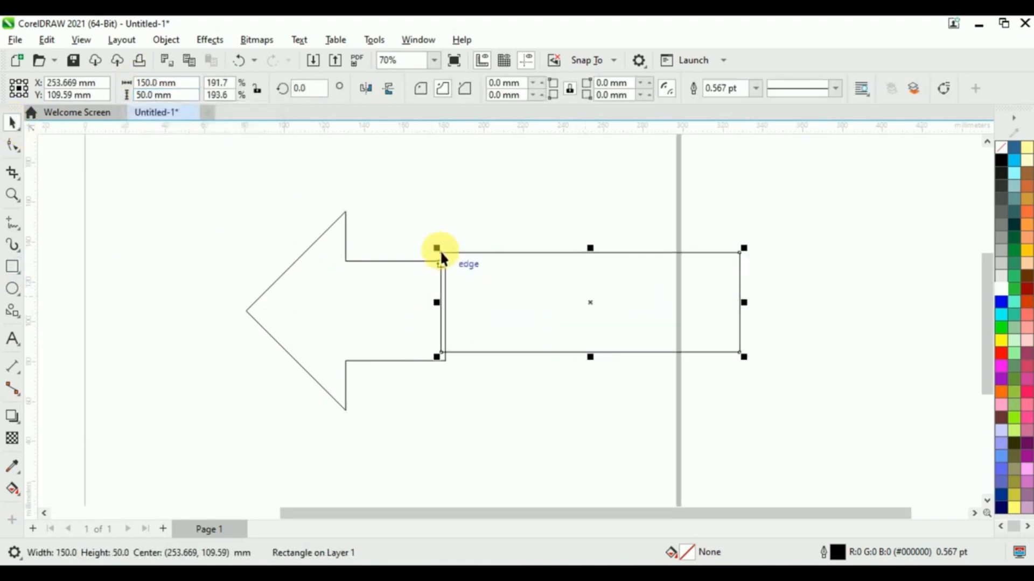
{"action": "left_click_drag", "start_coordinate": [442, 250], "coordinate": [346, 262]}
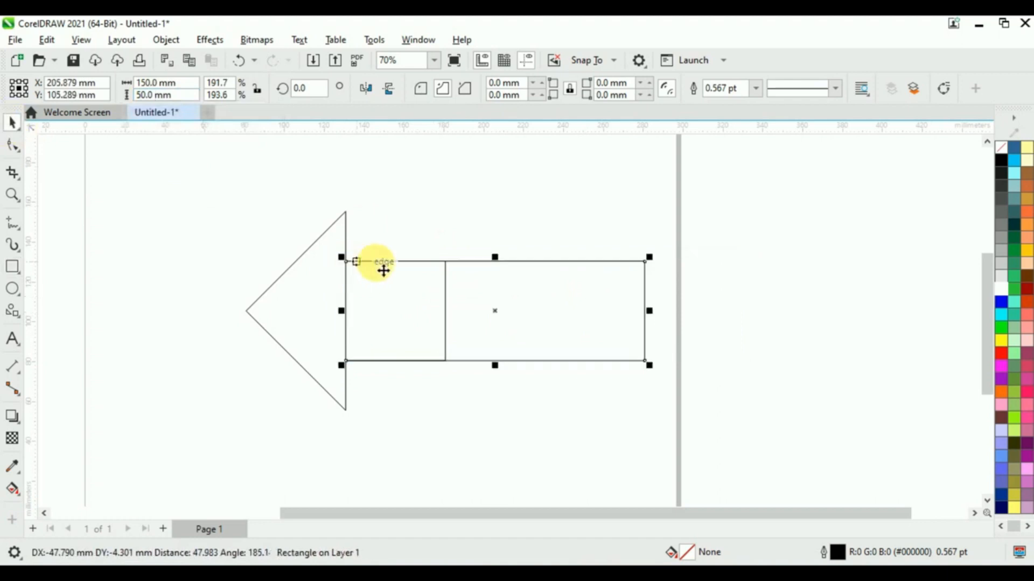
{"action": "left_click", "coordinate": [296, 259], "text": "shift"}
{"action": "left_click", "coordinate": [450, 92]}
{"action": "left_click", "coordinate": [247, 219]}
{"action": "scroll", "coordinate": [377, 355], "scroll_direction": "down", "scroll_amount": 1}
{"action": "scroll", "coordinate": [376, 355], "scroll_direction": "down", "scroll_amount": 1}
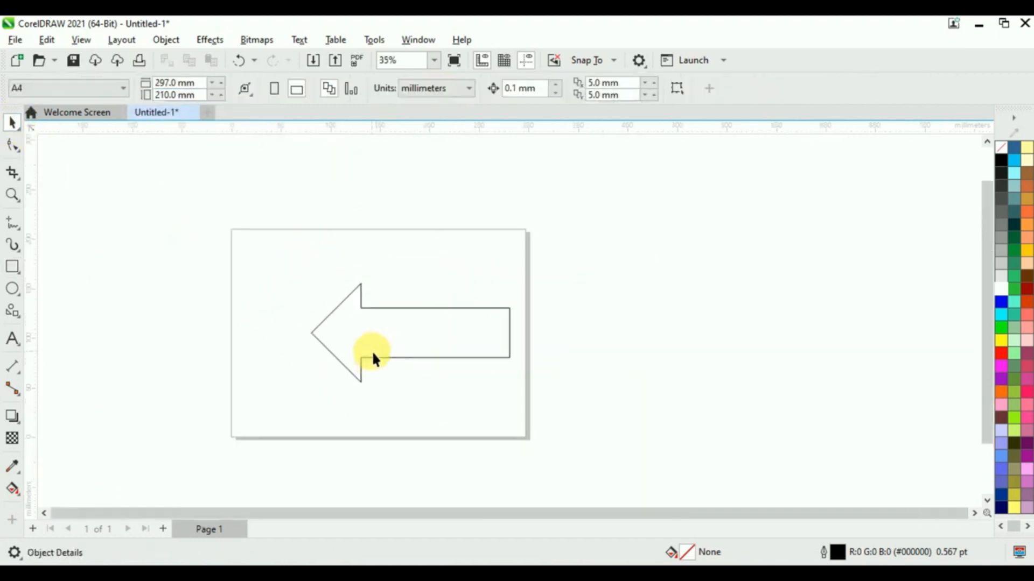
Step: Add an outside contour to the arrow with an 8 mm offset
{"action": "left_click", "coordinate": [13, 420]}
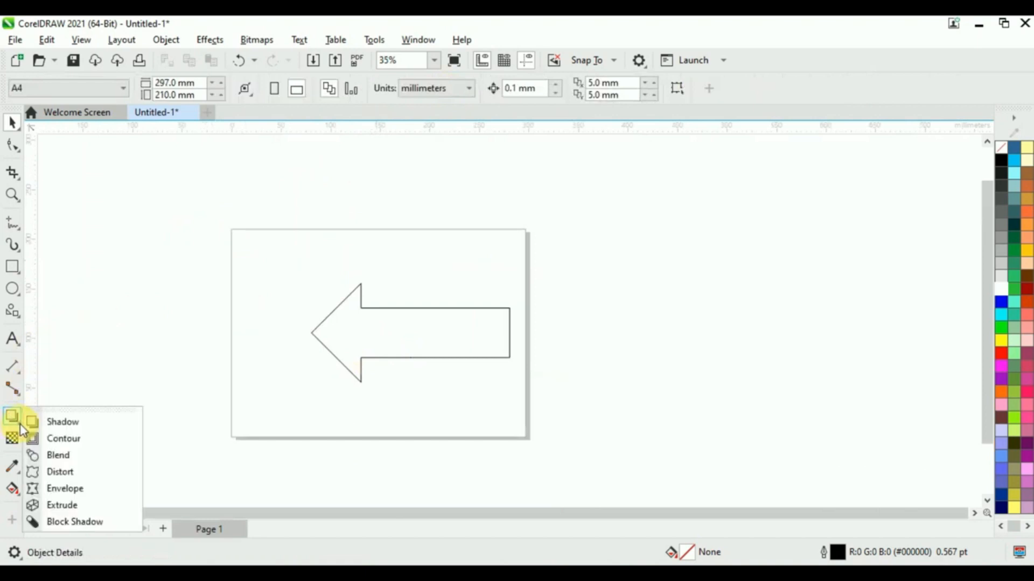
{"action": "left_click", "coordinate": [63, 440]}
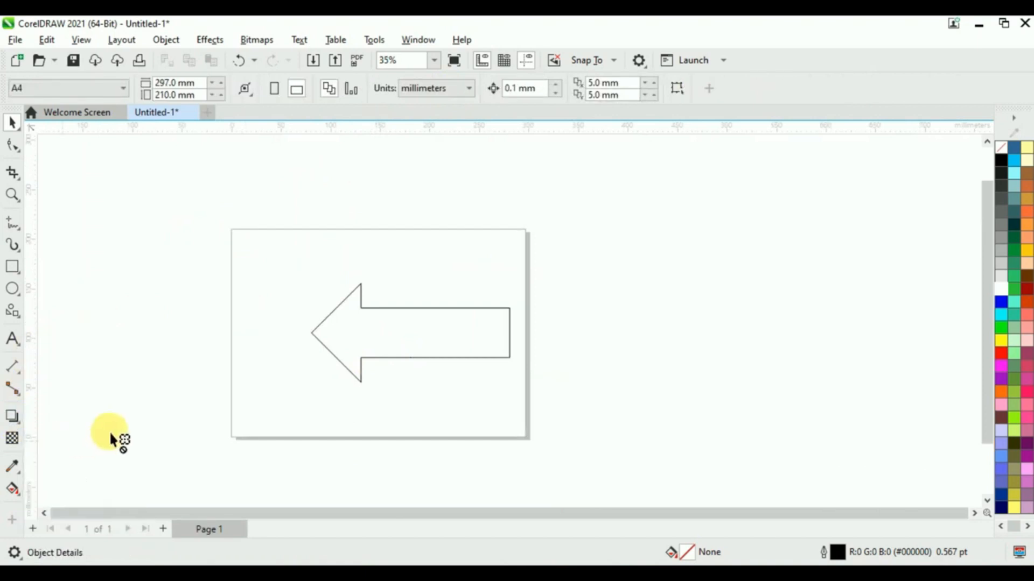
{"action": "left_click", "coordinate": [359, 284]}
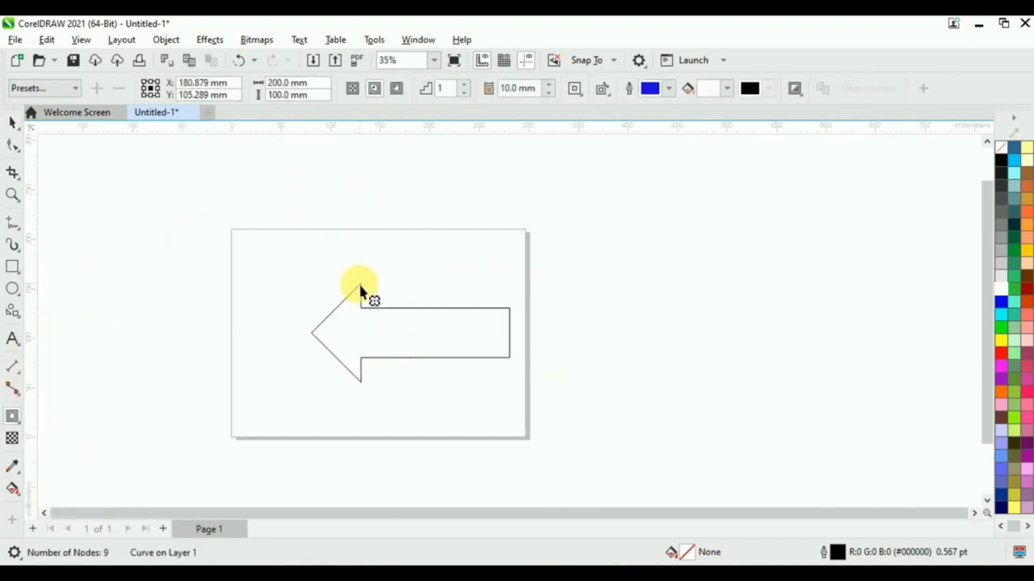
{"action": "left_click", "coordinate": [398, 90]}
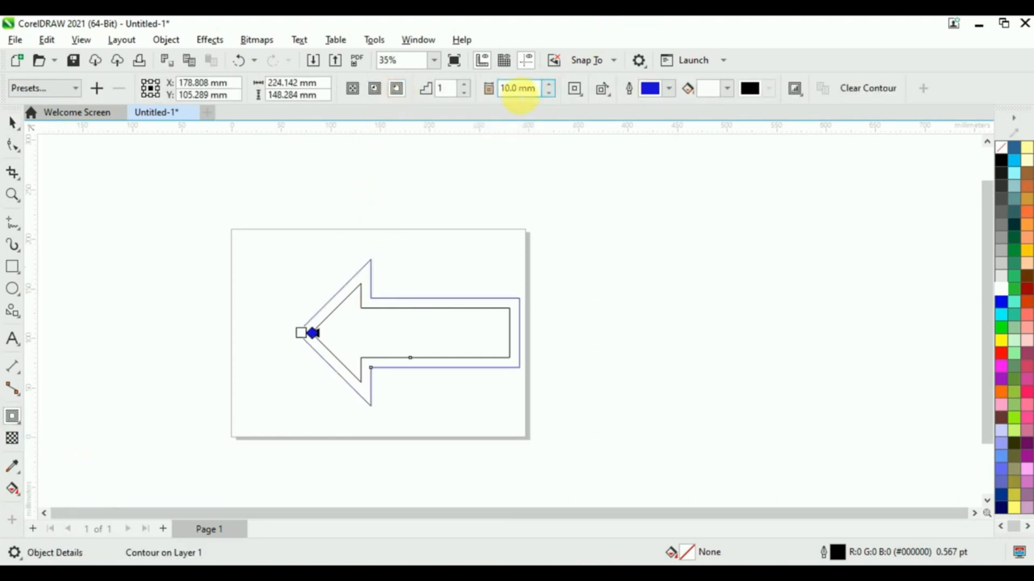
{"action": "type", "text": "8"}
{"action": "key", "text": "Return"}
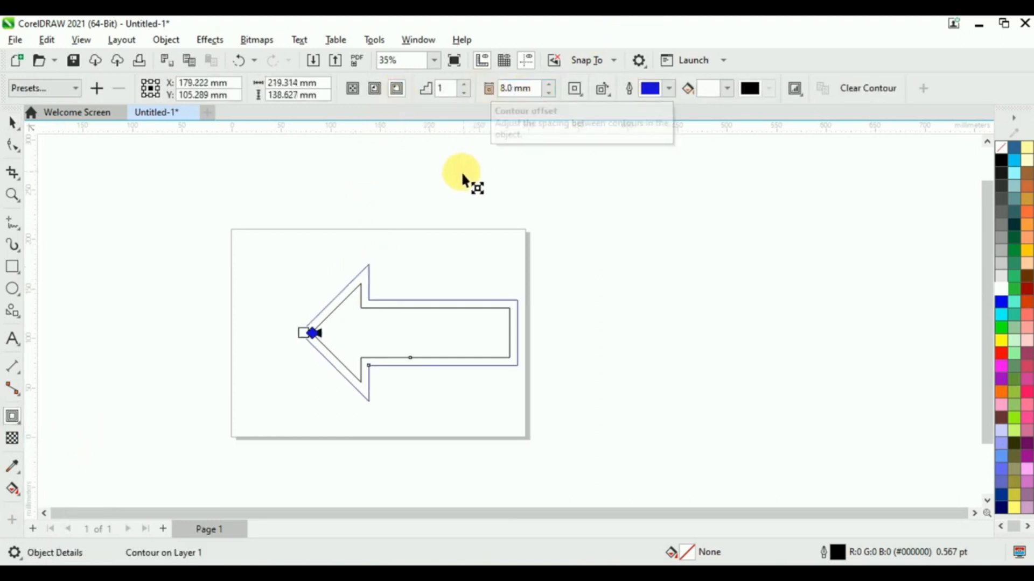
{"action": "left_click", "coordinate": [13, 123]}
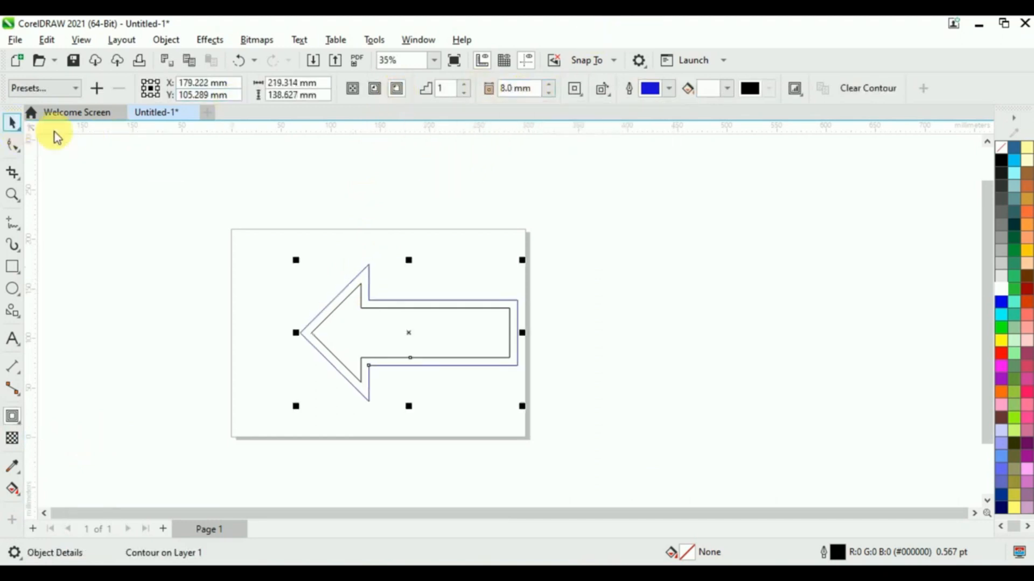
Step: Rotate the contoured arrow about 39.5° counter-clockwise so its head points down to the lower left
{"action": "left_click", "coordinate": [370, 312]}
{"action": "scroll", "coordinate": [377, 323], "scroll_direction": "up", "scroll_amount": 2}
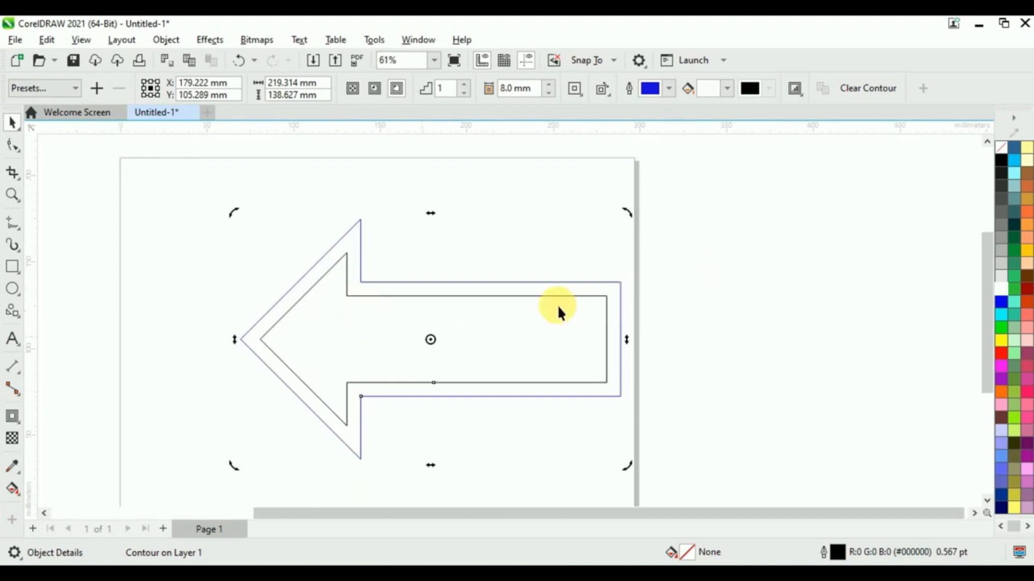
{"action": "scroll", "coordinate": [648, 261], "scroll_direction": "down", "scroll_amount": 1}
{"action": "left_click_drag", "start_coordinate": [599, 438], "coordinate": [509, 153]}
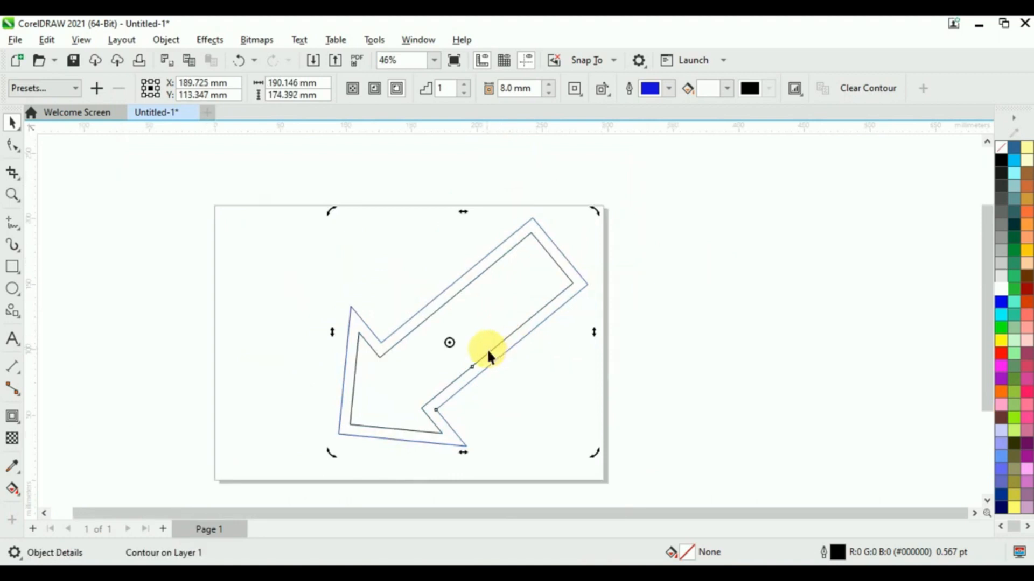
Step: Draw a tall rectangle over the arrow and line up the upper corner of the arrow's tail with the rectangle's right edge
{"action": "left_click", "coordinate": [12, 267]}
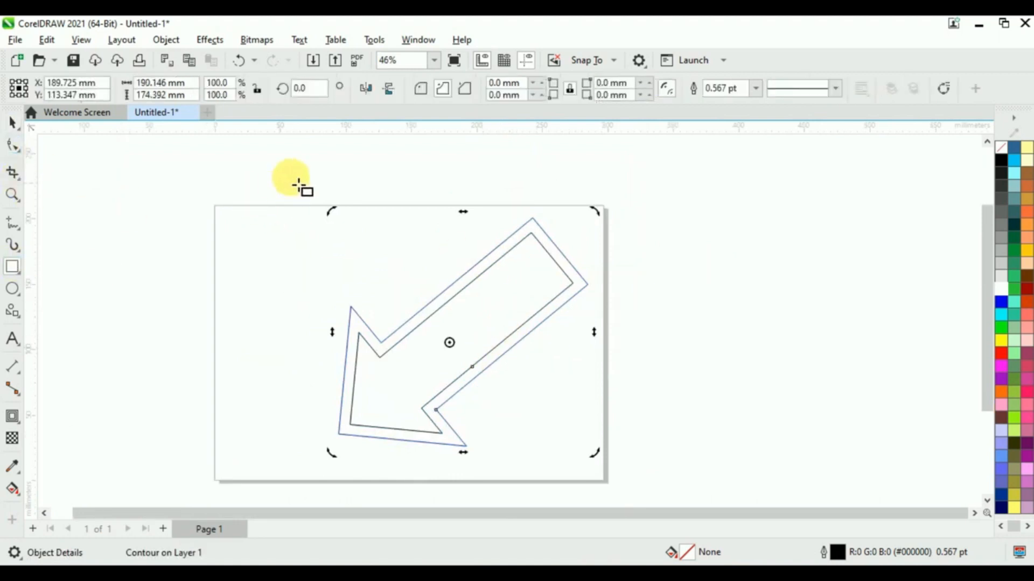
{"action": "left_click_drag", "start_coordinate": [282, 177], "coordinate": [549, 495]}
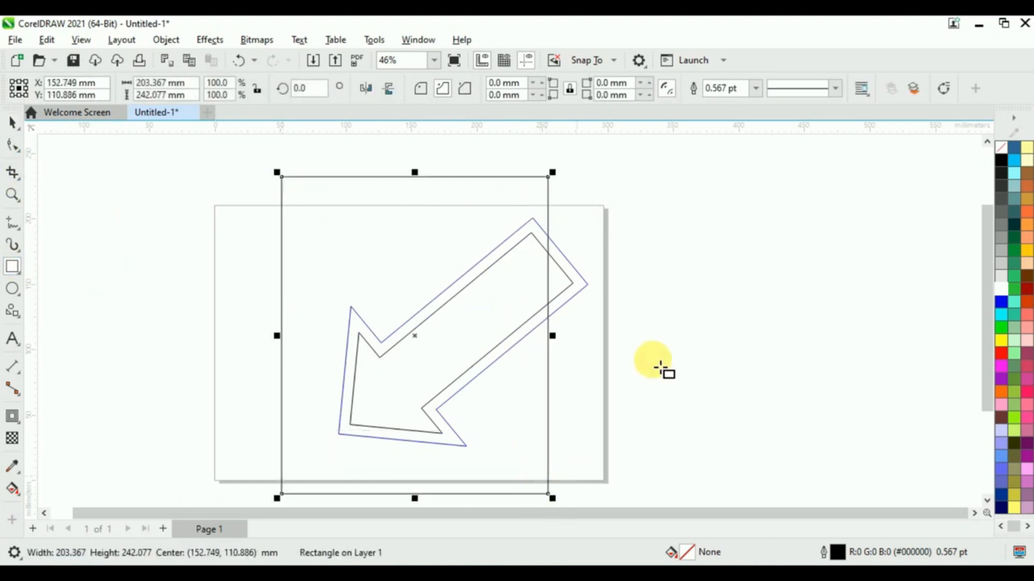
{"action": "left_click", "coordinate": [12, 124]}
{"action": "left_click", "coordinate": [566, 277]}
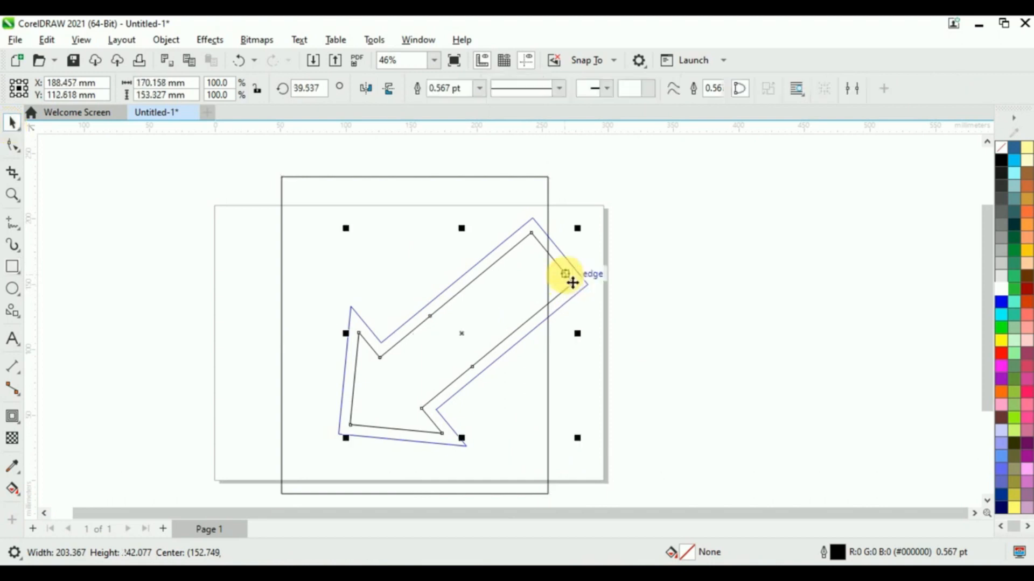
{"action": "left_click", "coordinate": [486, 265]}
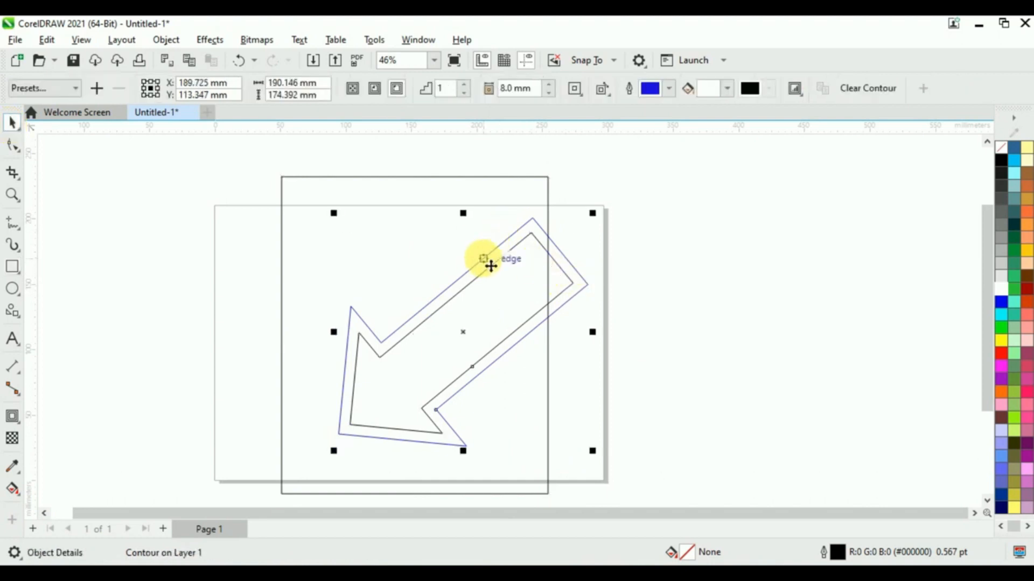
{"action": "left_click_drag", "start_coordinate": [546, 240], "coordinate": [548, 263]}
{"action": "left_click", "coordinate": [653, 266]}
{"action": "scroll", "coordinate": [482, 267], "scroll_direction": "down", "scroll_amount": 1}
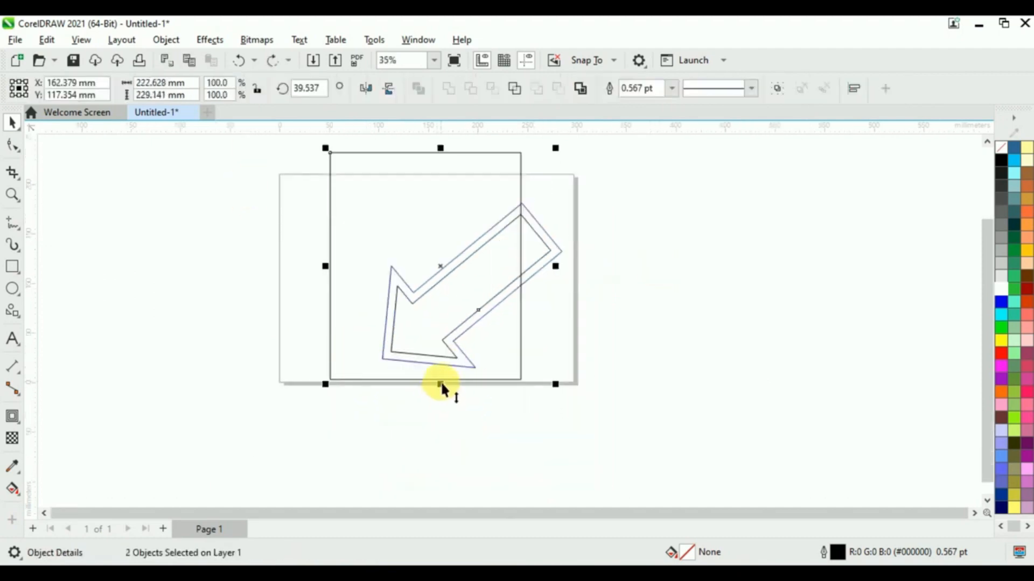
Step: Stretch the tall rectangle downward and to the left to about 268 mm by 327 mm
{"action": "left_click", "coordinate": [352, 388]}
{"action": "left_click", "coordinate": [424, 380]}
{"action": "left_click_drag", "start_coordinate": [426, 384], "coordinate": [428, 474]}
{"action": "left_click_drag", "start_coordinate": [326, 315], "coordinate": [255, 315]}
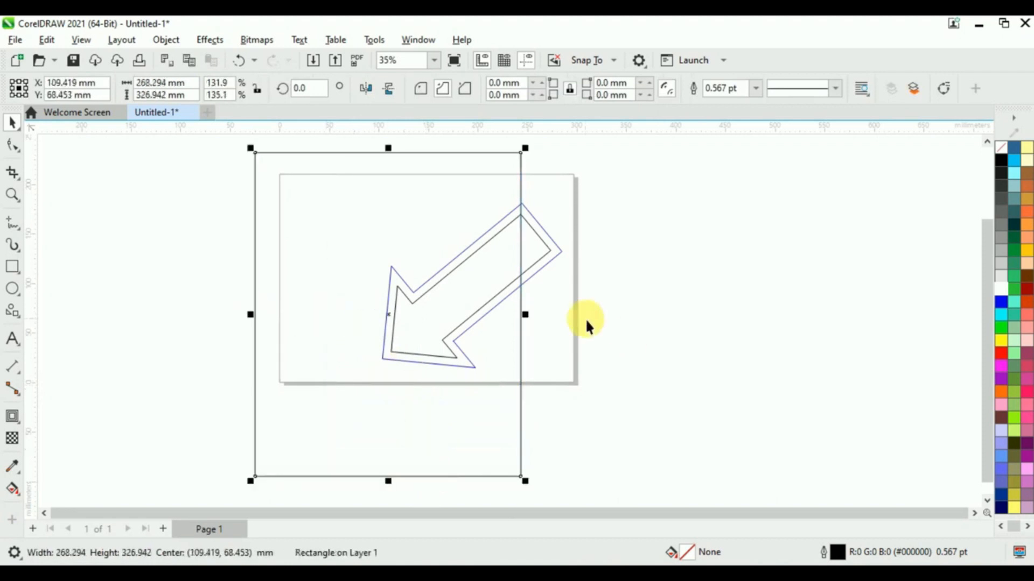
Step: Break the contour apart from the inner arrow
{"action": "left_click", "coordinate": [614, 314]}
{"action": "scroll", "coordinate": [529, 255], "scroll_direction": "up", "scroll_amount": 3}
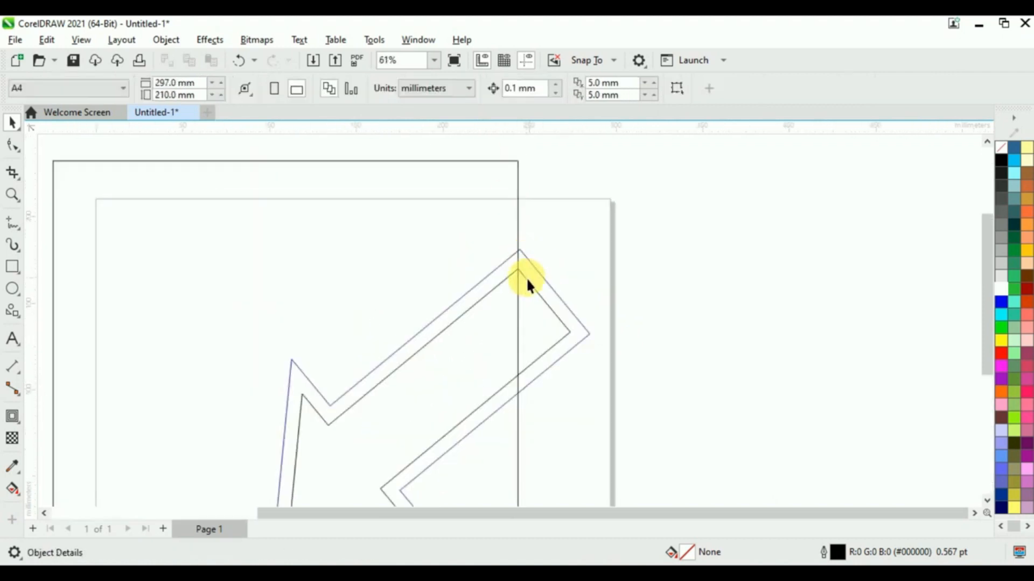
{"action": "left_click", "coordinate": [554, 292]}
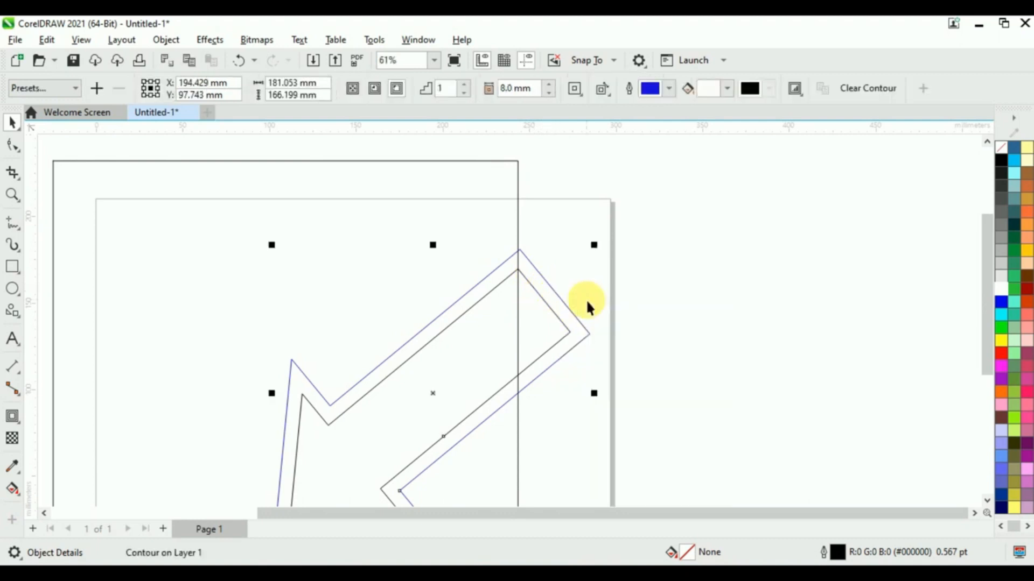
{"action": "key", "text": "ctrl+k"}
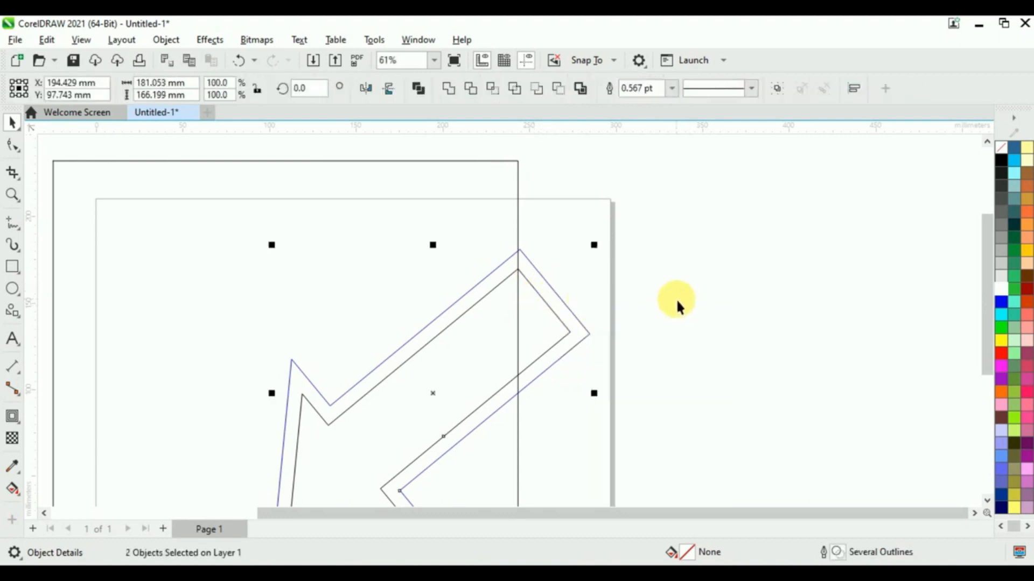
Step: Draw a rectangle about 95 mm by 149 mm over the arrow's tail, starting at the large rectangle's right edge
{"action": "left_click", "coordinate": [11, 266]}
{"action": "left_click_drag", "start_coordinate": [518, 202], "coordinate": [644, 331]}
{"action": "left_click_drag", "start_coordinate": [663, 368], "coordinate": [683, 461]}
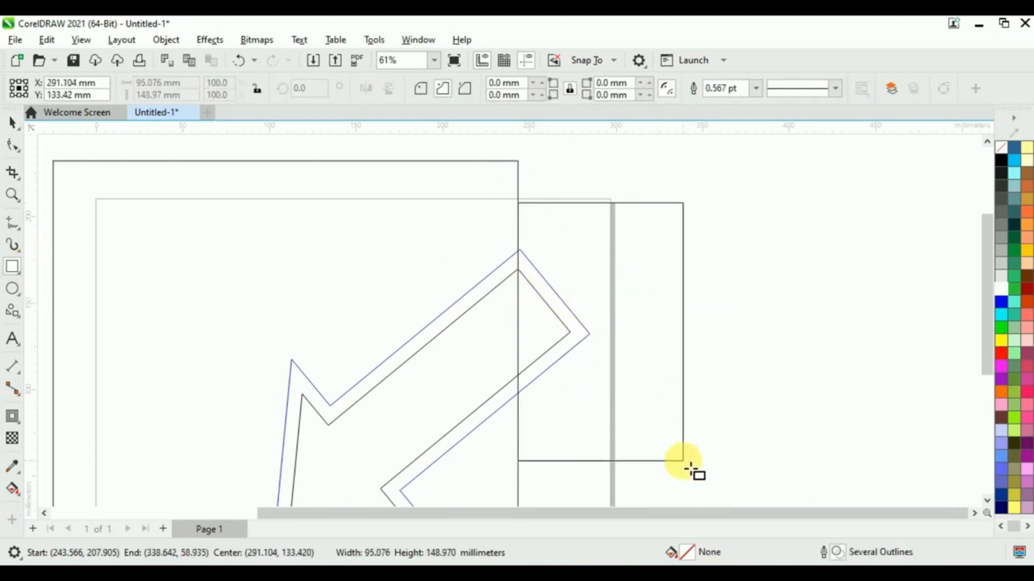
{"action": "scroll", "coordinate": [477, 356], "scroll_direction": "down", "scroll_amount": 1}
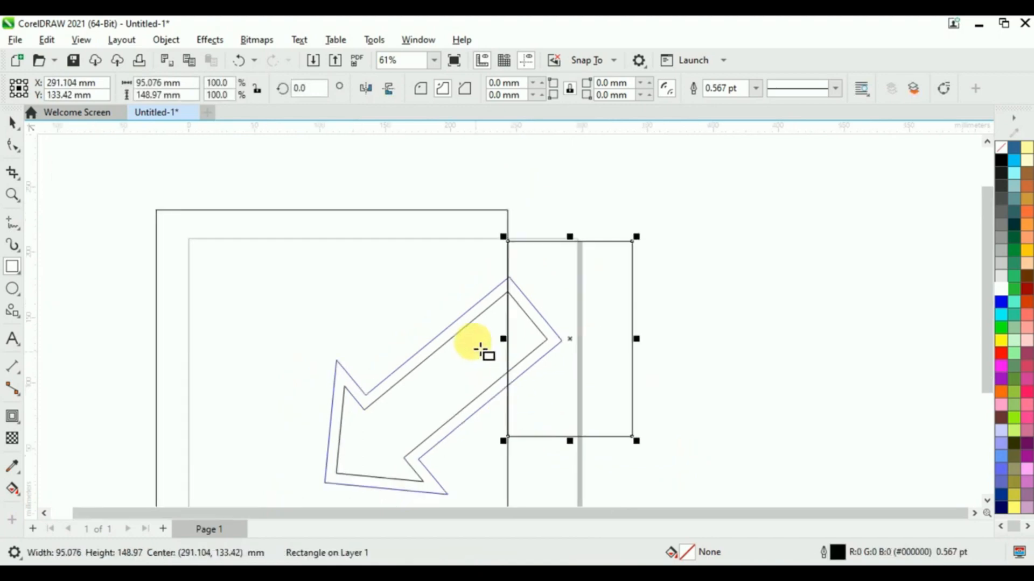
Step: Trim the outer and inner arrow outlines with the small rectangle, and delete that rectangle
{"action": "key", "text": "space"}
{"action": "left_click", "coordinate": [458, 318], "text": "shift"}
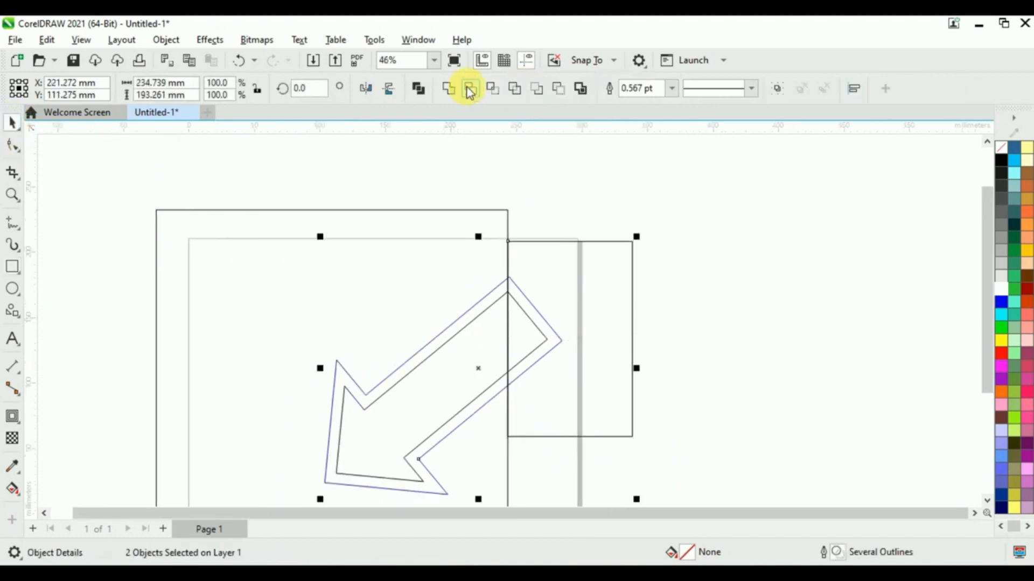
{"action": "left_click", "coordinate": [469, 88]}
{"action": "left_click", "coordinate": [611, 246]}
{"action": "left_click", "coordinate": [472, 321], "text": "shift"}
{"action": "left_click", "coordinate": [468, 88]}
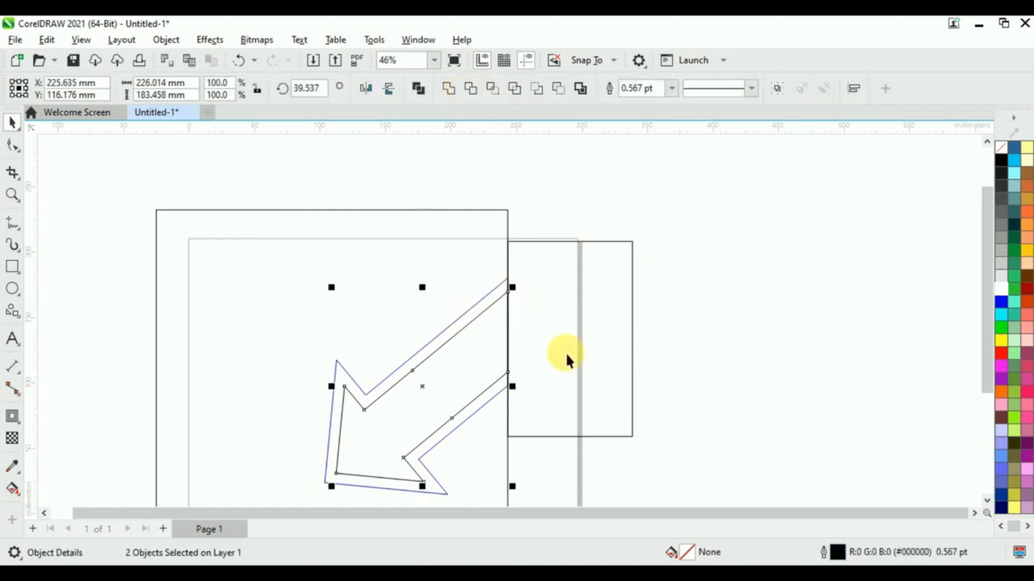
{"action": "left_click", "coordinate": [616, 241]}
{"action": "key", "text": "Delete"}
Step: Draw a 3-point curve bulging about 17 mm outward between the two outer corners of the arrow's cut end
{"action": "scroll", "coordinate": [495, 288], "scroll_direction": "down", "scroll_amount": 2}
{"action": "scroll", "coordinate": [431, 344], "scroll_direction": "up", "scroll_amount": 2}
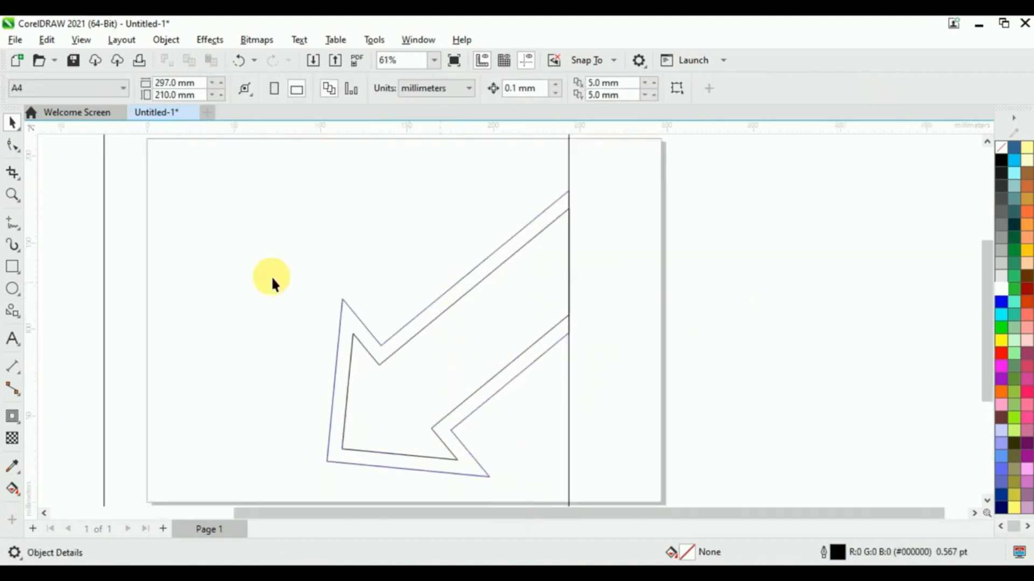
{"action": "left_click", "coordinate": [15, 224]}
{"action": "left_click", "coordinate": [73, 328]}
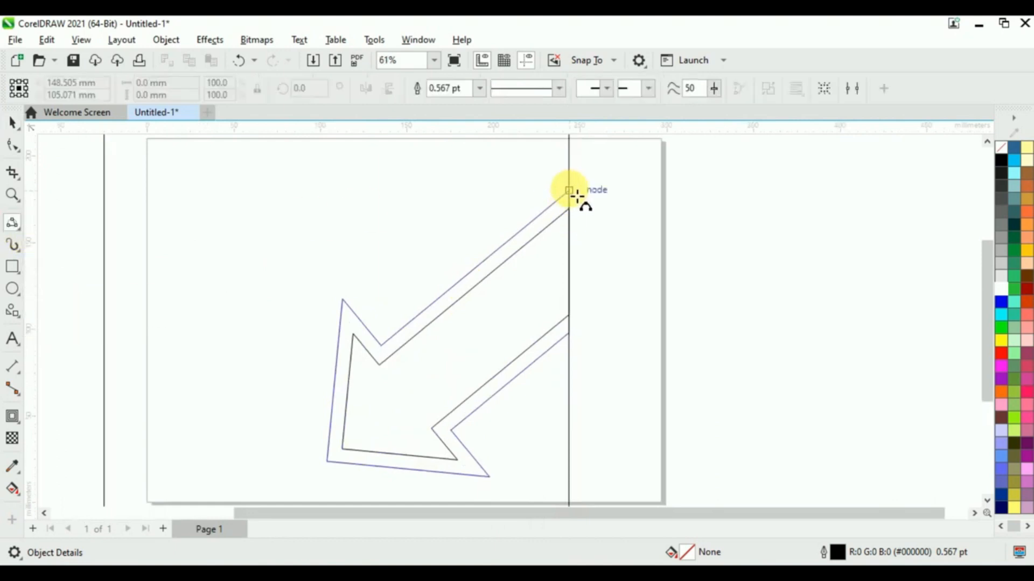
{"action": "left_click_drag", "start_coordinate": [576, 197], "coordinate": [580, 344]}
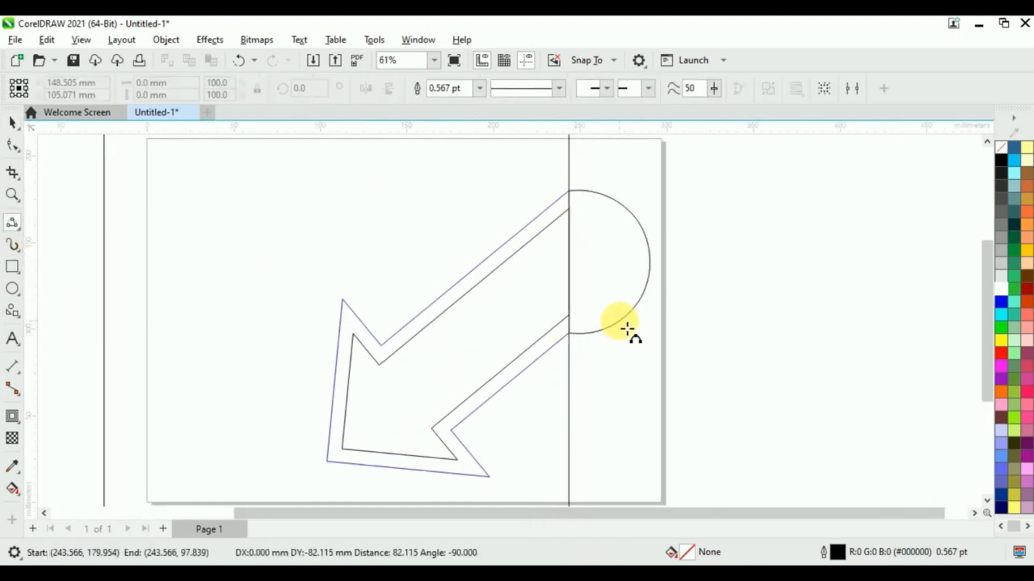
{"action": "left_click", "coordinate": [604, 294]}
{"action": "key", "text": "space"}
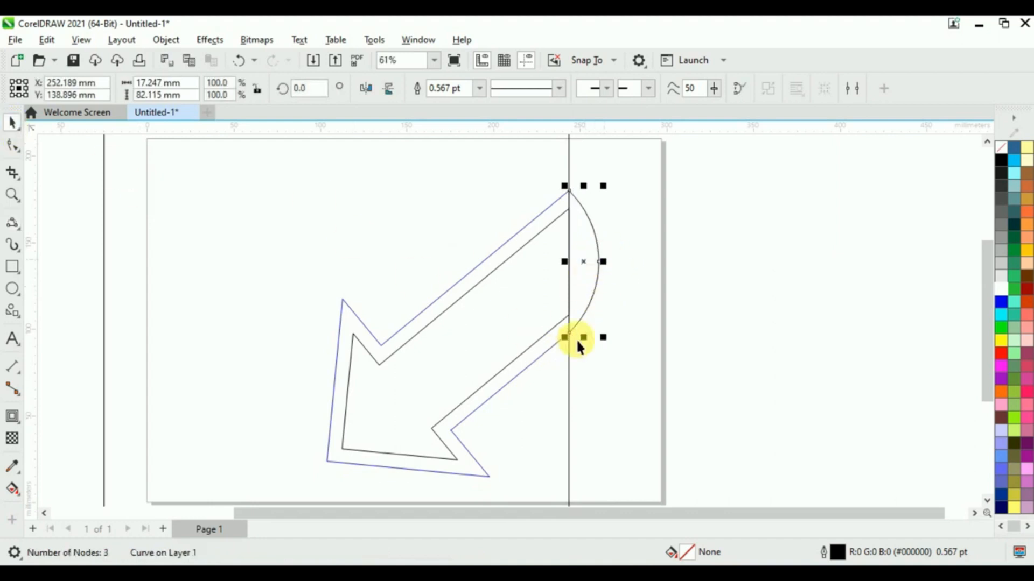
Step: Place a copy of the arc directly above the original and stretch the large rectangle upward to about 462 mm high
{"action": "scroll", "coordinate": [579, 347], "scroll_direction": "down", "scroll_amount": 2}
{"action": "left_click_drag", "start_coordinate": [564, 387], "coordinate": [560, 218]}
{"action": "left_click", "coordinate": [426, 250]}
{"action": "left_click_drag", "start_coordinate": [424, 246], "coordinate": [423, 136]}
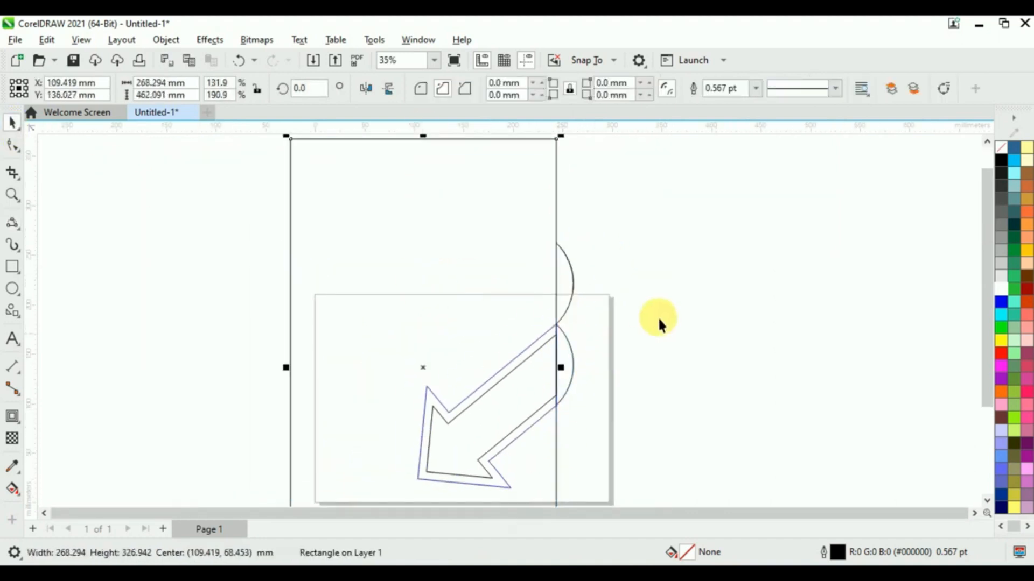
Step: Duplicate the upper arc slightly lower, snapping its lower end to the inner arrow's top corner on the rectangle's edge
{"action": "left_click", "coordinate": [560, 323]}
{"action": "scroll", "coordinate": [560, 326], "scroll_direction": "up", "scroll_amount": 3}
{"action": "left_click_drag", "start_coordinate": [560, 323], "coordinate": [559, 345]}
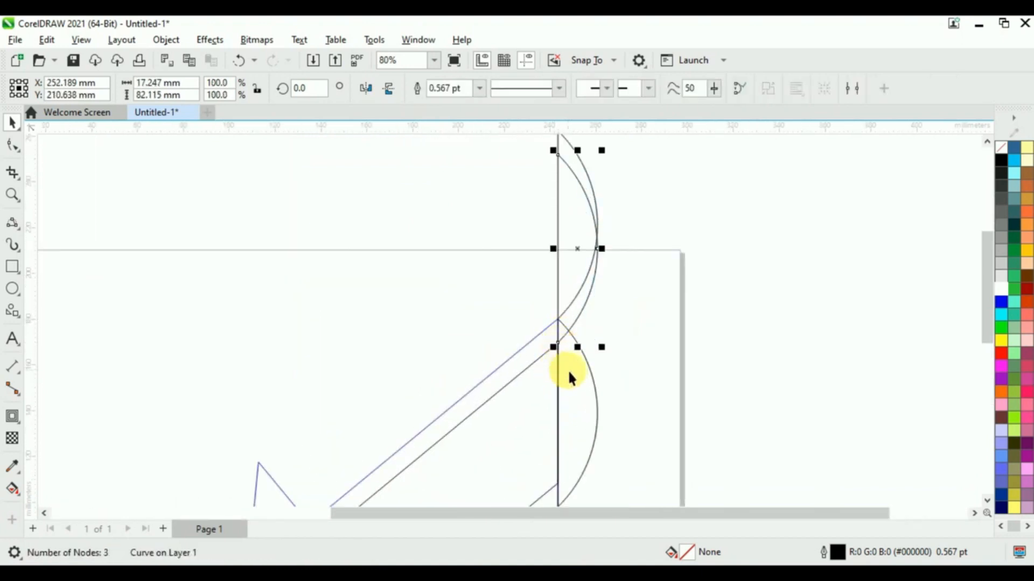
{"action": "scroll", "coordinate": [547, 313], "scroll_direction": "down", "scroll_amount": 1}
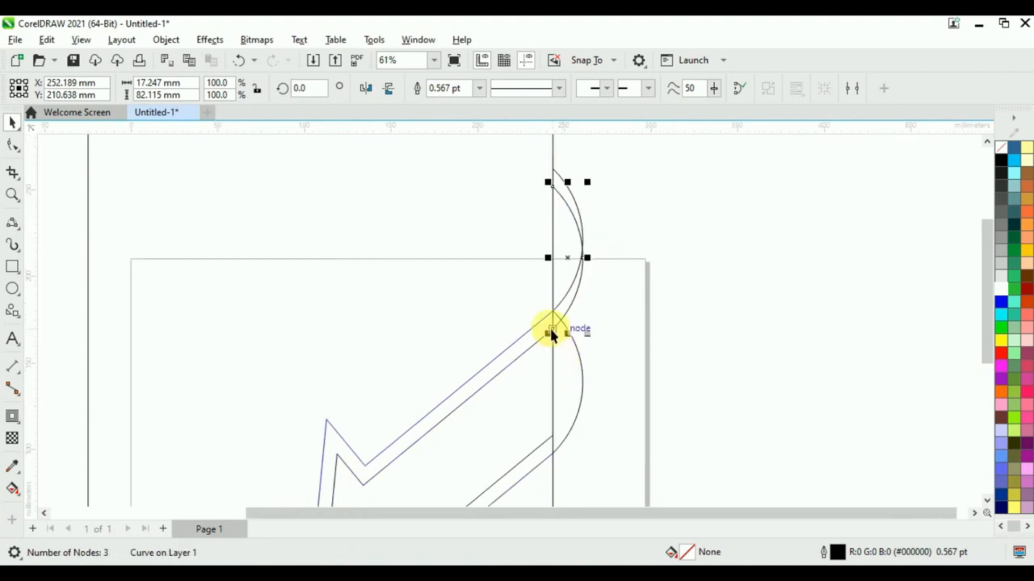
Step: Duplicate the inner arc downward so that its lower end meets the inner arrow's lower corner on the rectangle's edge
{"action": "left_click_drag", "start_coordinate": [551, 328], "coordinate": [553, 437]}
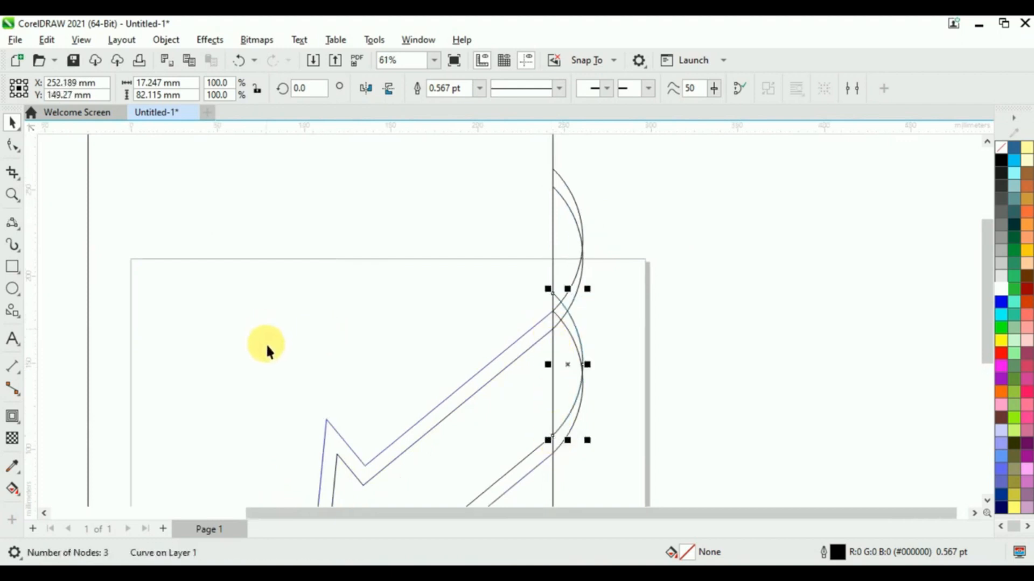
Step: Draw a vertical line about 305 mm long beside the arcs and align it with the upper arc's outermost edge
{"action": "left_click", "coordinate": [15, 250]}
{"action": "left_click", "coordinate": [60, 227]}
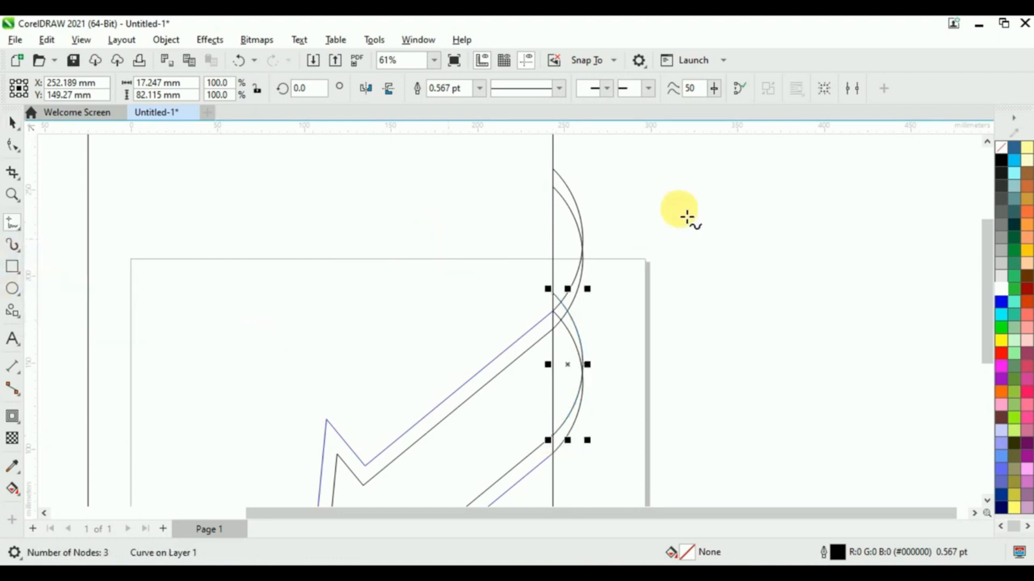
{"action": "scroll", "coordinate": [660, 231], "scroll_direction": "down", "scroll_amount": 3}
{"action": "left_click", "coordinate": [629, 265]}
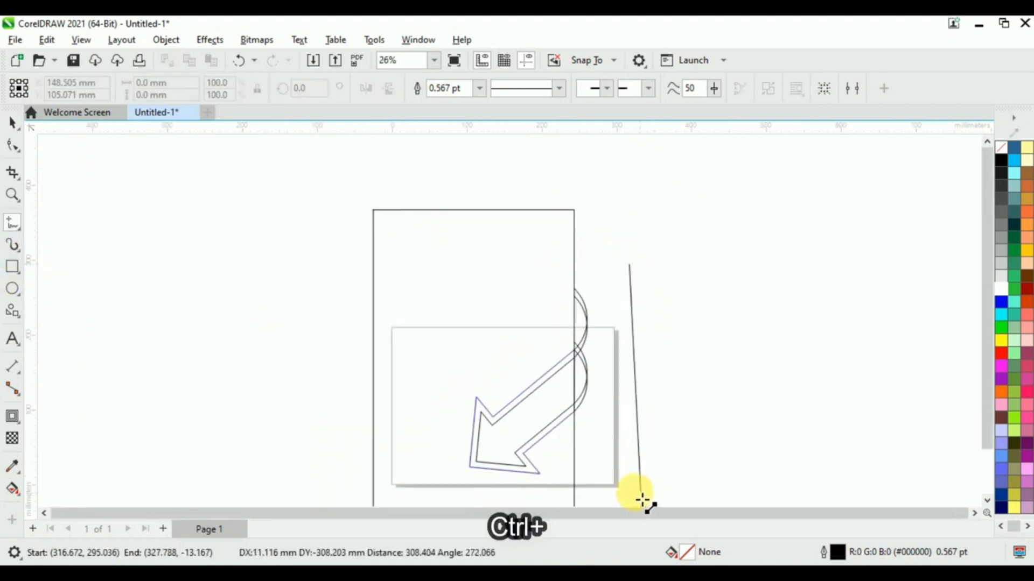
{"action": "left_click", "coordinate": [637, 501]}
{"action": "key", "text": "space"}
{"action": "scroll", "coordinate": [547, 237], "scroll_direction": "up", "scroll_amount": 3}
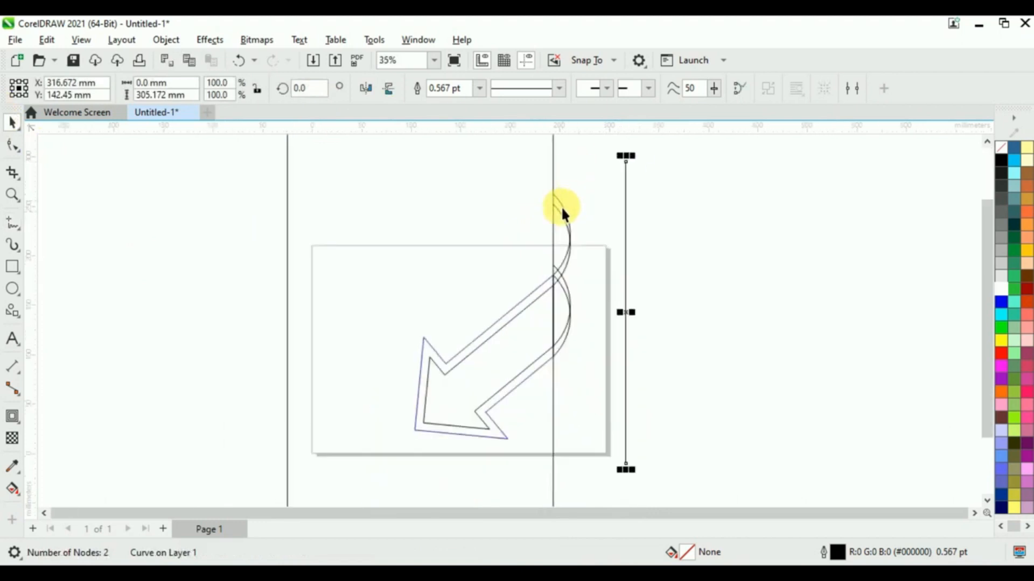
{"action": "left_click", "coordinate": [566, 201], "text": "shift"}
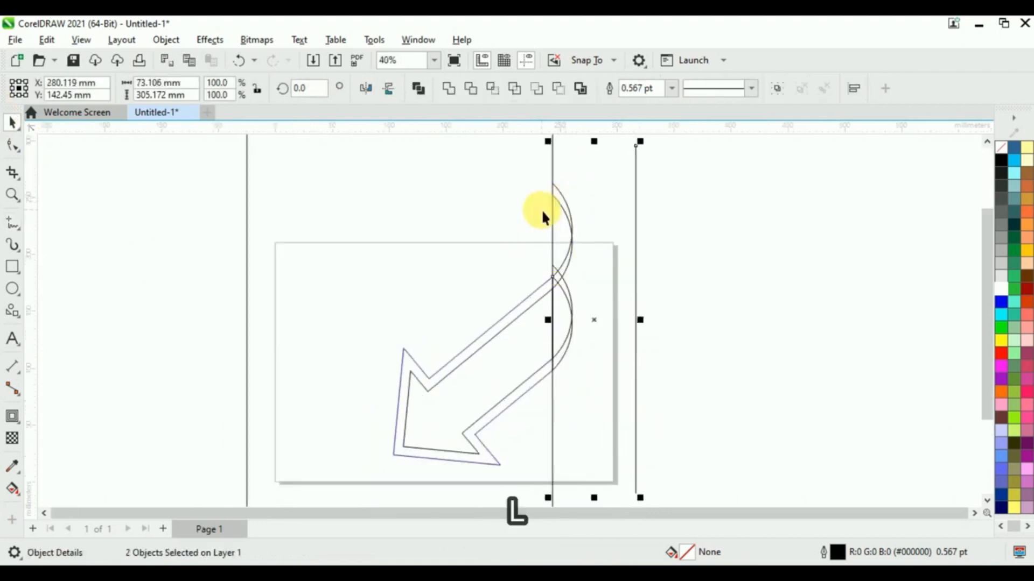
{"action": "key", "text": "l"}
{"action": "scroll", "coordinate": [573, 267], "scroll_direction": "up", "scroll_amount": 2}
Step: Remove the upper halves of the inner upper arc and both lower arcs, keeping the topmost arc whole
{"action": "left_click", "coordinate": [12, 145]}
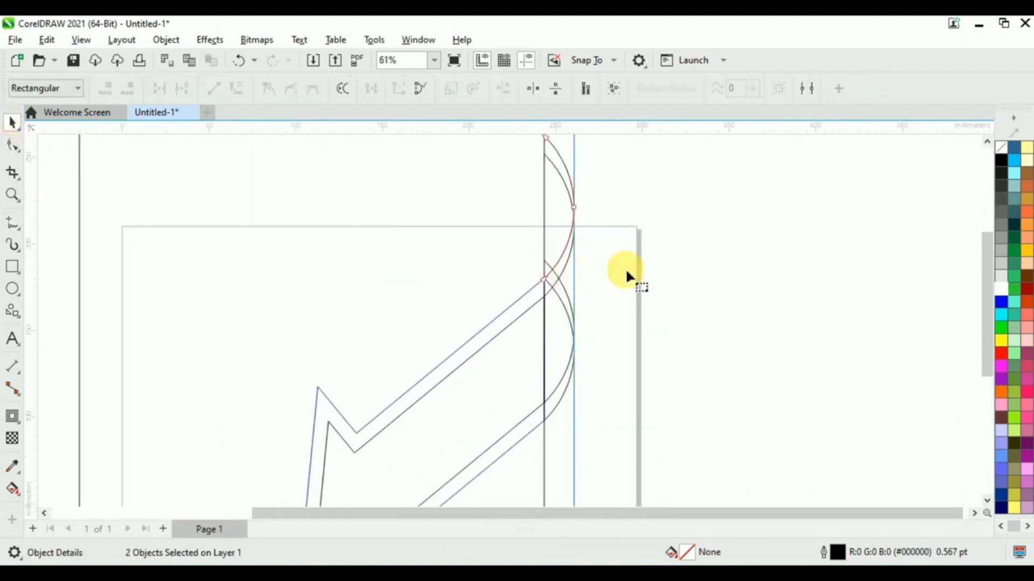
{"action": "scroll", "coordinate": [563, 180], "scroll_direction": "up", "scroll_amount": 3}
{"action": "key", "text": "ctrl+q"}
{"action": "scroll", "coordinate": [541, 196], "scroll_direction": "down", "scroll_amount": 1}
{"action": "left_click", "coordinate": [565, 259]}
{"action": "key", "text": "Delete"}
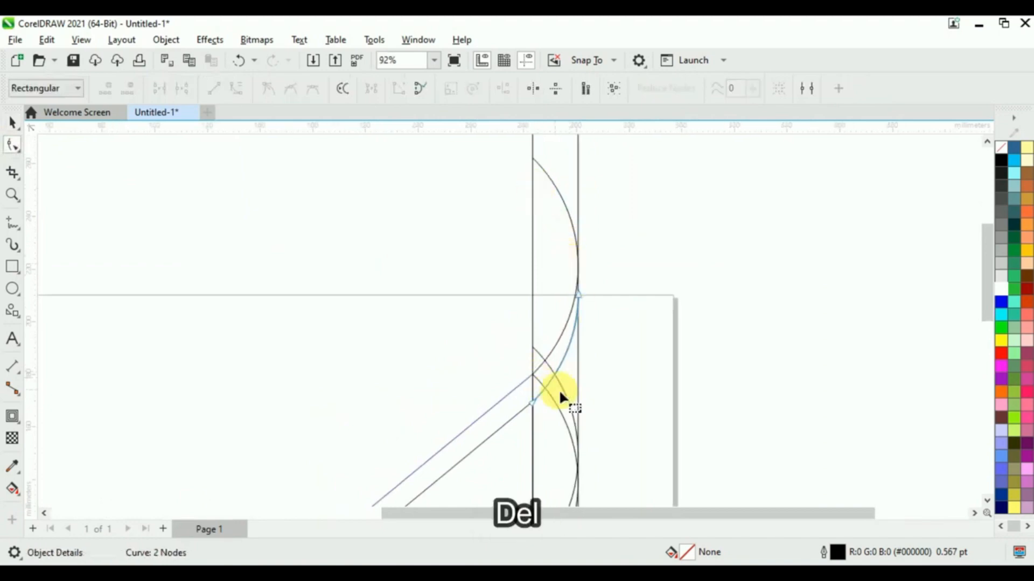
{"action": "left_click", "coordinate": [541, 362]}
{"action": "key", "text": "Delete"}
{"action": "scroll", "coordinate": [554, 369], "scroll_direction": "down", "scroll_amount": 2}
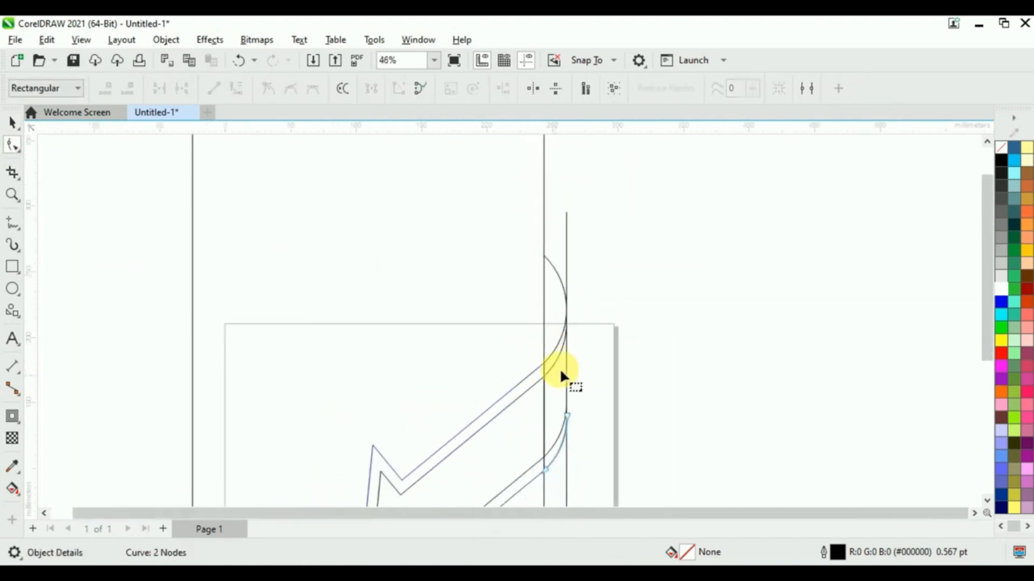
Step: Smart Fill the top arc segment, the bend between the arcs, the inner arrow and both narrow strips with pink and a 0.5 pt outline
{"action": "left_click", "coordinate": [11, 489]}
{"action": "left_click", "coordinate": [63, 512]}
{"action": "left_click", "coordinate": [560, 351]}
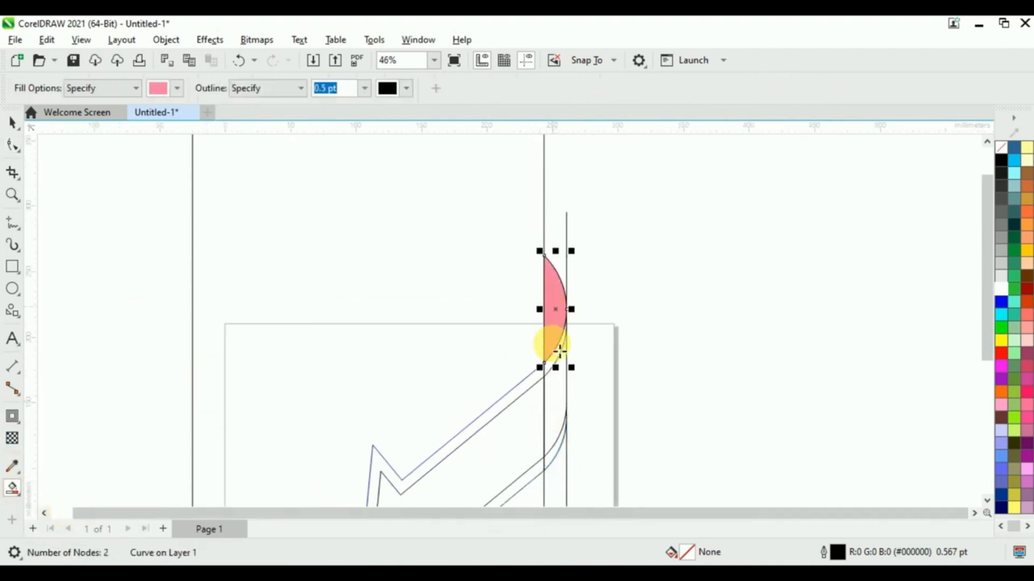
{"action": "left_click", "coordinate": [554, 417]}
{"action": "left_click", "coordinate": [489, 458]}
{"action": "left_click", "coordinate": [555, 451]}
{"action": "left_click", "coordinate": [558, 357]}
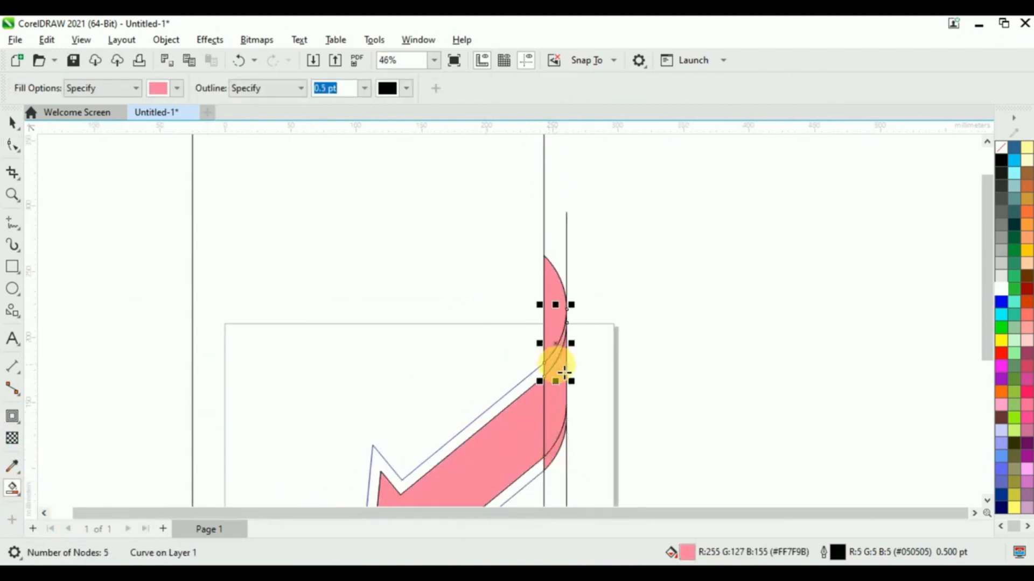
Step: Weld the pink inner arrow to the curved bend piece beside it and fill the combined shape with red
{"action": "left_click", "coordinate": [13, 123]}
{"action": "scroll", "coordinate": [492, 184], "scroll_direction": "down", "scroll_amount": 2}
{"action": "left_click", "coordinate": [477, 399]}
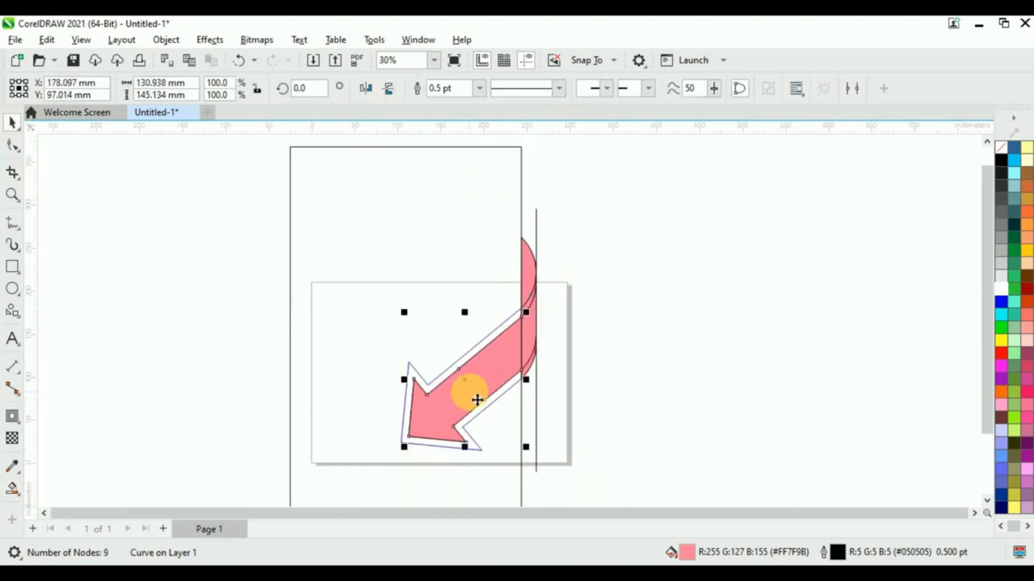
{"action": "scroll", "coordinate": [478, 438], "scroll_direction": "up", "scroll_amount": 3}
{"action": "left_click", "coordinate": [573, 247], "text": "shift"}
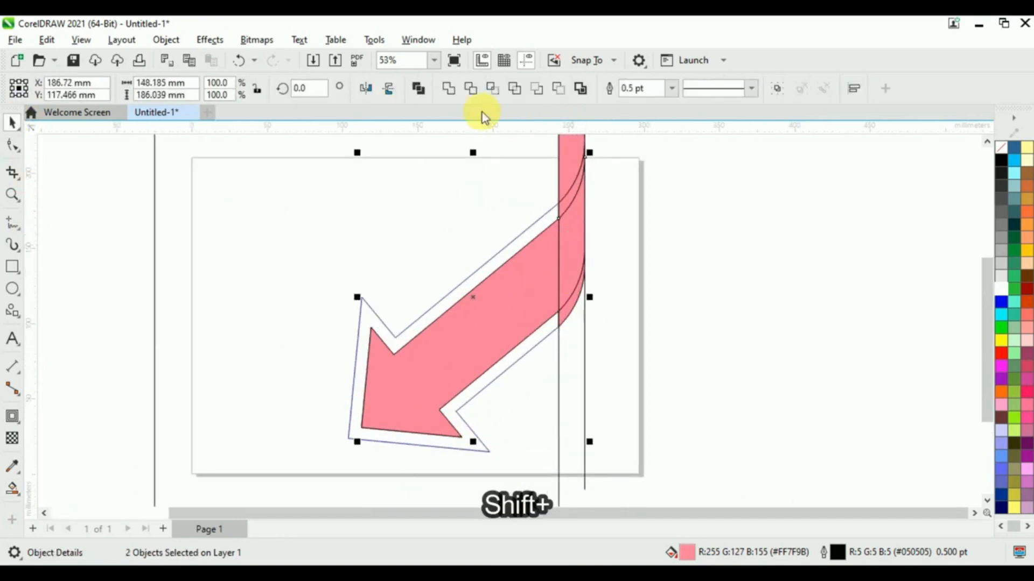
{"action": "left_click", "coordinate": [448, 87]}
{"action": "left_click", "coordinate": [1001, 353]}
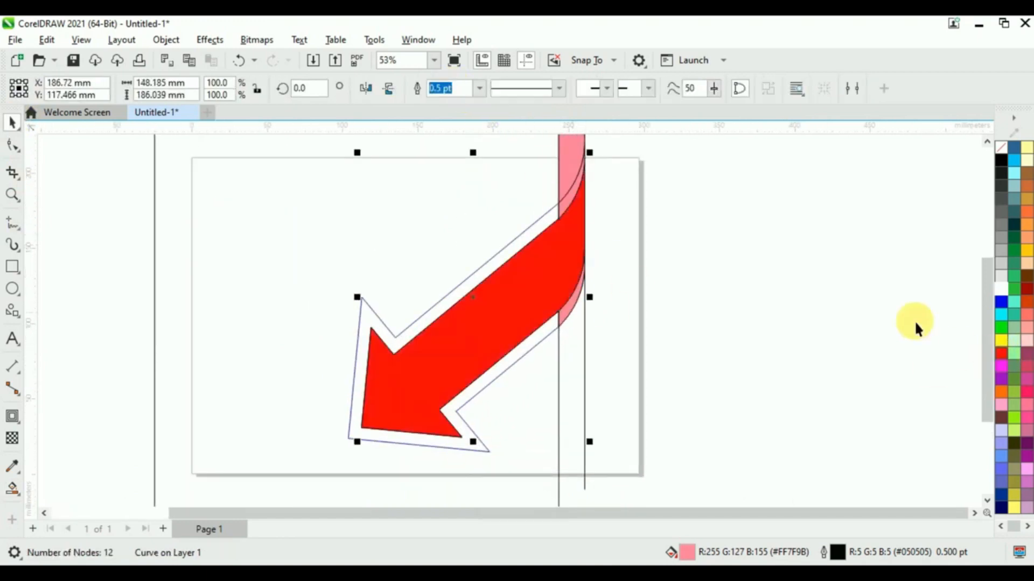
Step: Weld the outer arrow outline to the narrow pink strips along the bend
{"action": "left_click", "coordinate": [683, 326]}
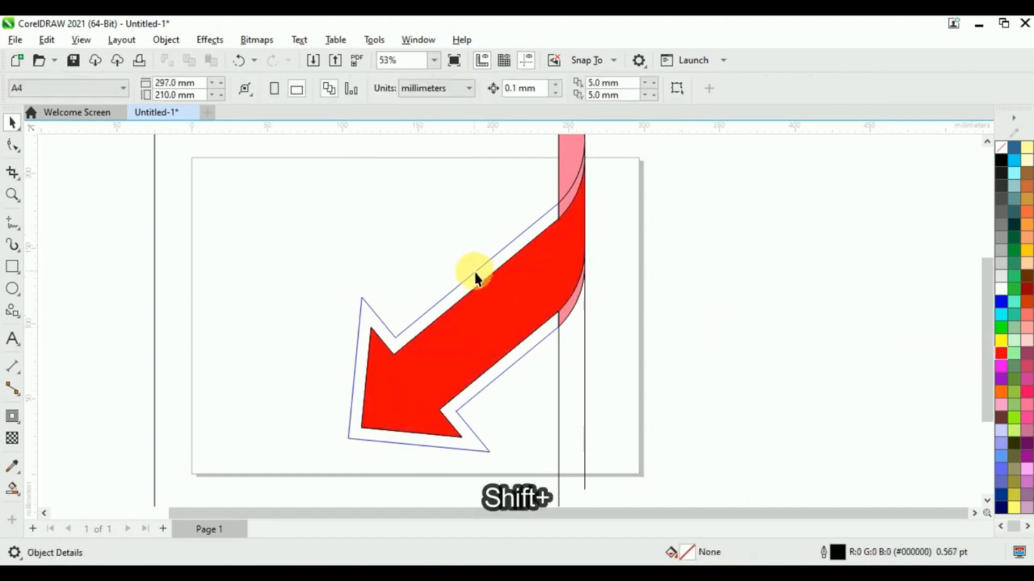
{"action": "left_click", "coordinate": [474, 281]}
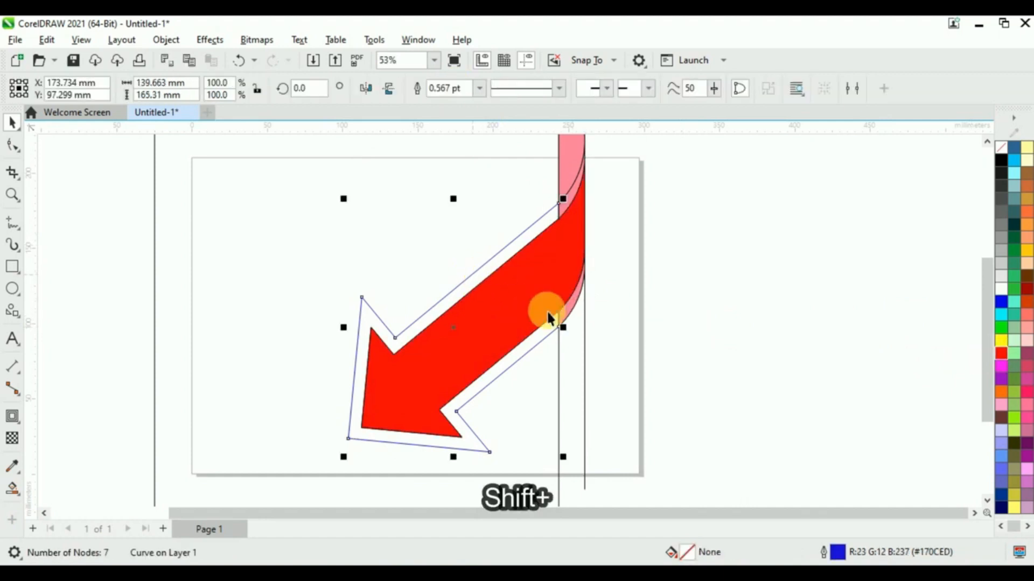
{"action": "scroll", "coordinate": [568, 317], "scroll_direction": "up", "scroll_amount": 2}
{"action": "left_click", "coordinate": [565, 196], "text": "shift"}
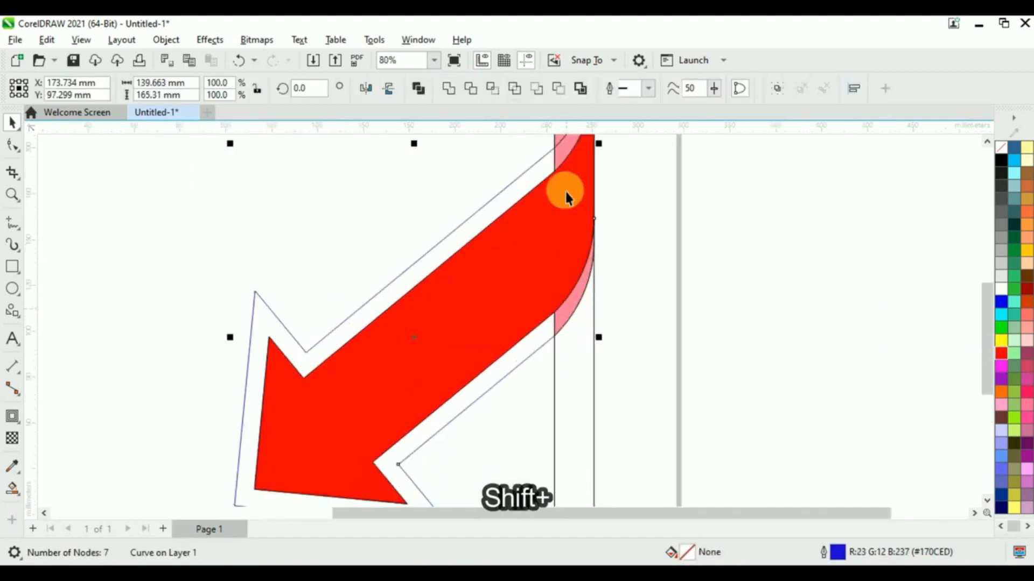
{"action": "left_click", "coordinate": [566, 154], "text": "shift"}
{"action": "scroll", "coordinate": [518, 299], "scroll_direction": "down", "scroll_amount": 1}
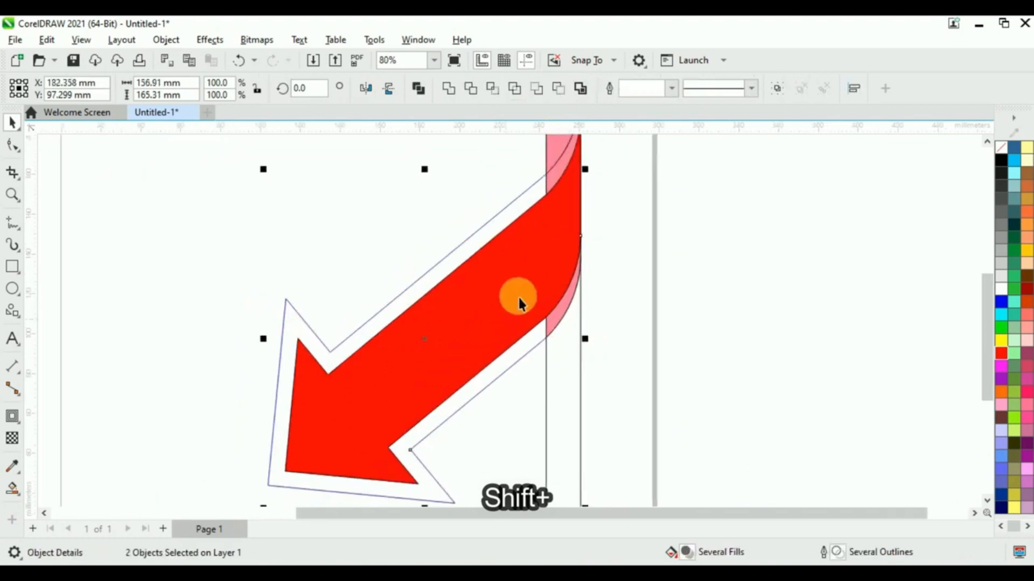
{"action": "left_click", "coordinate": [560, 178], "text": "shift"}
{"action": "left_click", "coordinate": [449, 90]}
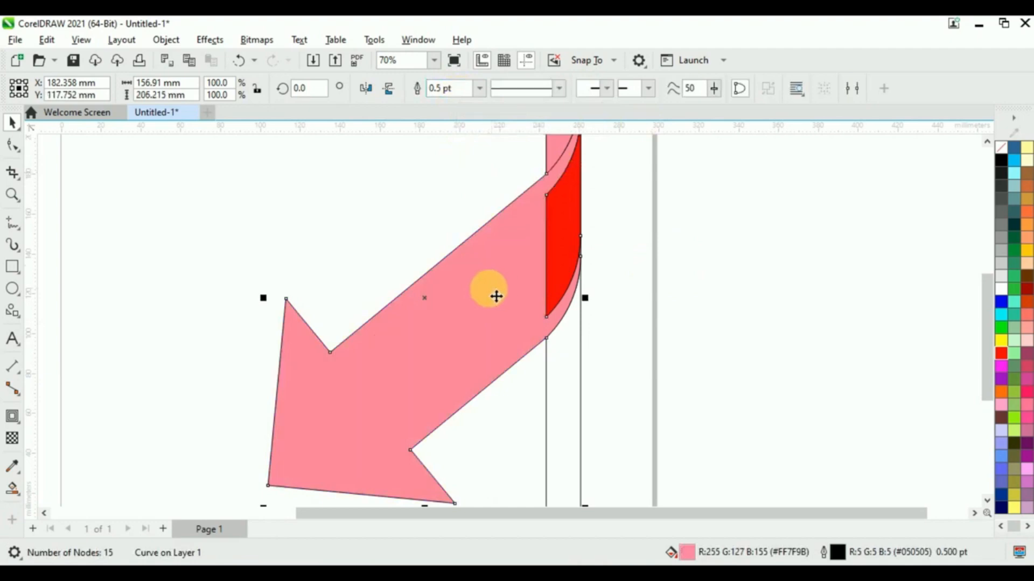
Step: Send the welded outer arrow to the back and fill it with white
{"action": "key", "text": "shift+Page_Down"}
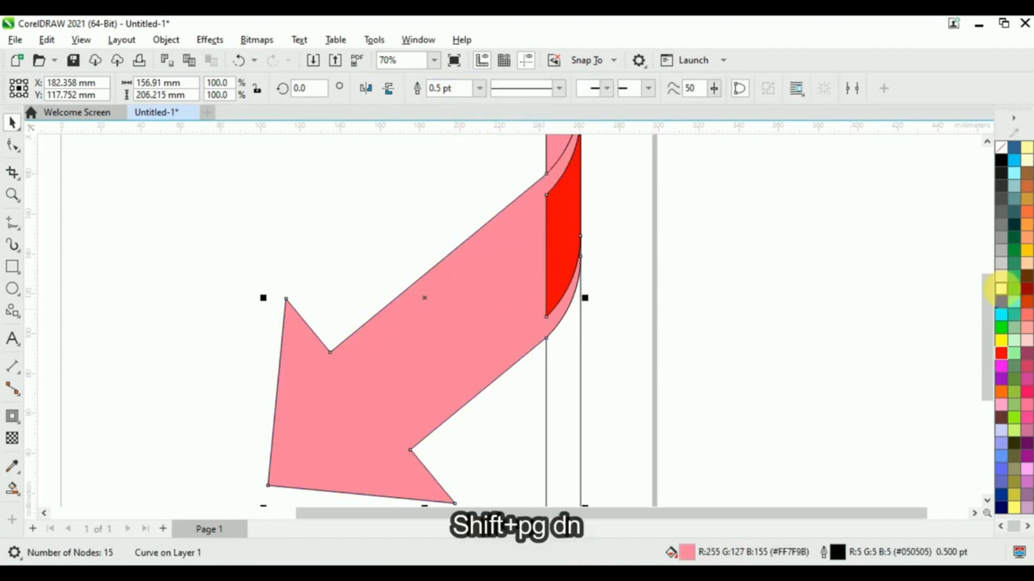
{"action": "left_click", "coordinate": [1001, 289]}
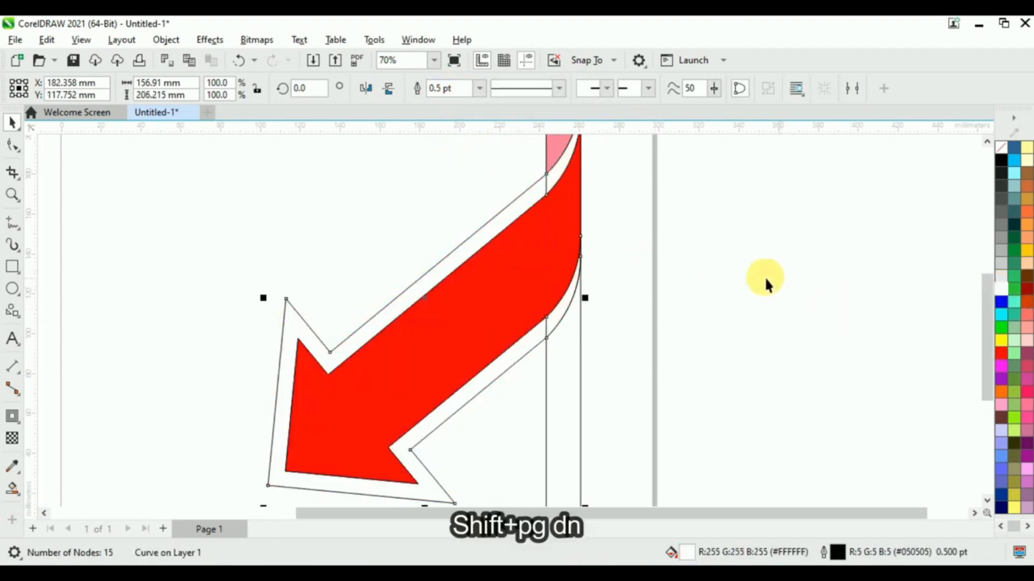
Step: Fill the pink arc segment above the arrow with red
{"action": "scroll", "coordinate": [447, 495], "scroll_direction": "down", "scroll_amount": 1}
{"action": "scroll", "coordinate": [442, 502], "scroll_direction": "down", "scroll_amount": 1}
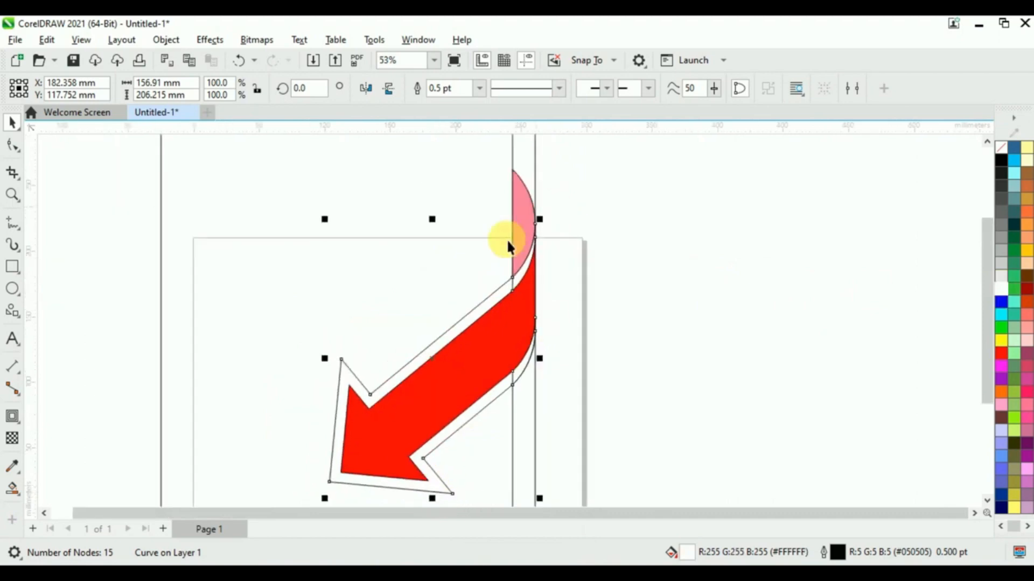
{"action": "left_click", "coordinate": [508, 240]}
{"action": "left_click", "coordinate": [1001, 353]}
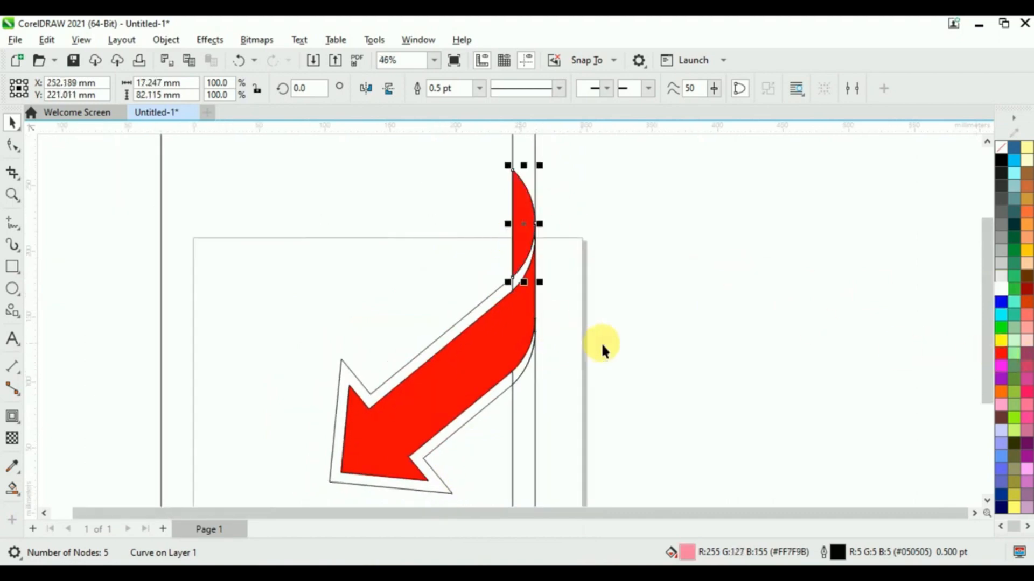
Step: Fill the large rectangle with light gray (#CCCCCC) and send it to the back
{"action": "left_click", "coordinate": [491, 281]}
{"action": "scroll", "coordinate": [492, 309], "scroll_direction": "down", "scroll_amount": 5}
{"action": "scroll", "coordinate": [418, 277], "scroll_direction": "up", "scroll_amount": 3}
{"action": "left_click", "coordinate": [422, 160]}
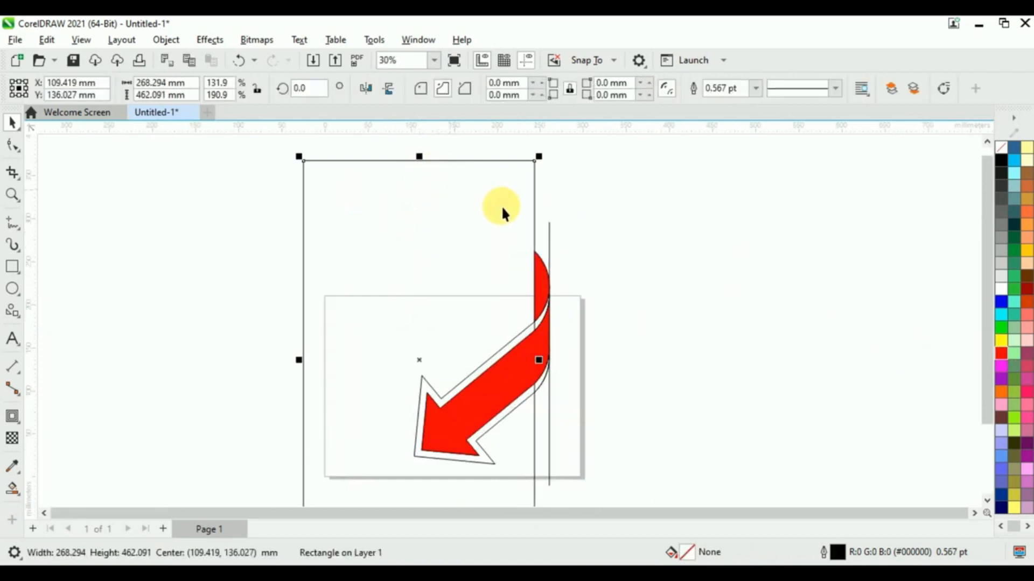
{"action": "left_click", "coordinate": [1000, 263]}
{"action": "key", "text": "shift+Page_Down"}
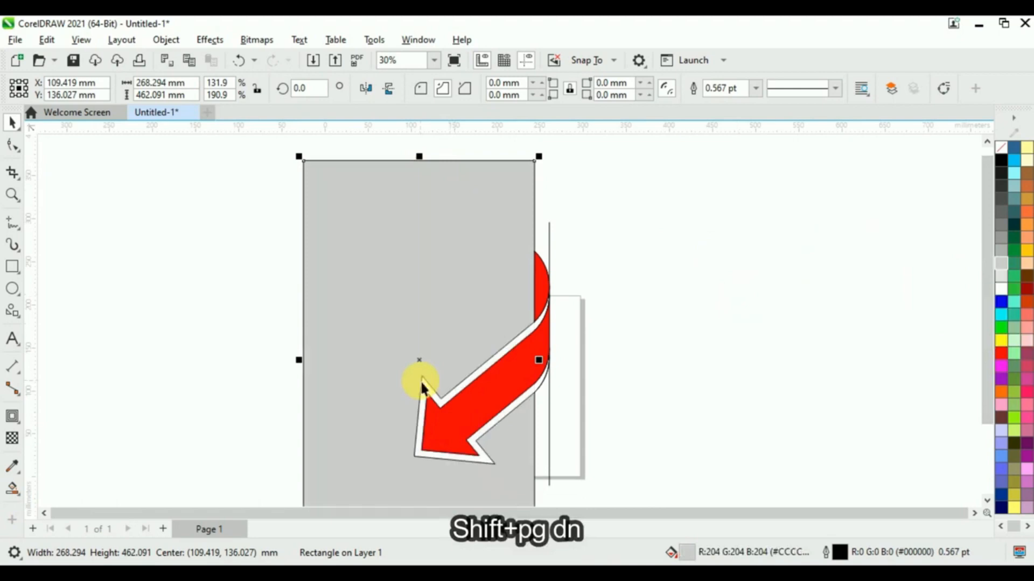
Step: Round the three tip nodes of the white outer arrowhead with a 5 mm corner fillet
{"action": "scroll", "coordinate": [450, 473], "scroll_direction": "up", "scroll_amount": 2}
{"action": "left_click", "coordinate": [12, 144]}
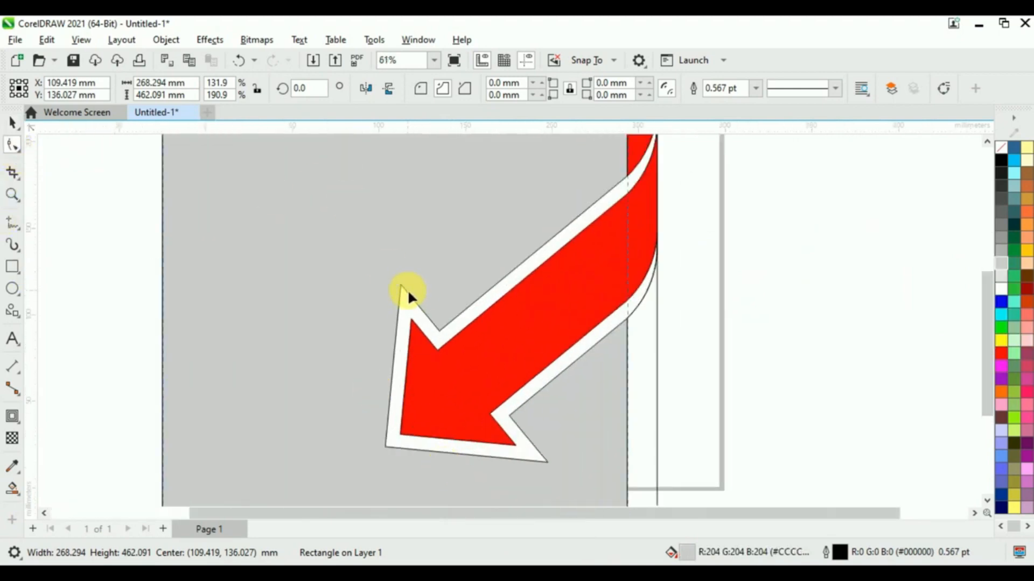
{"action": "left_click", "coordinate": [408, 289]}
{"action": "left_click", "coordinate": [402, 283]}
{"action": "left_click", "coordinate": [548, 462], "text": "shift"}
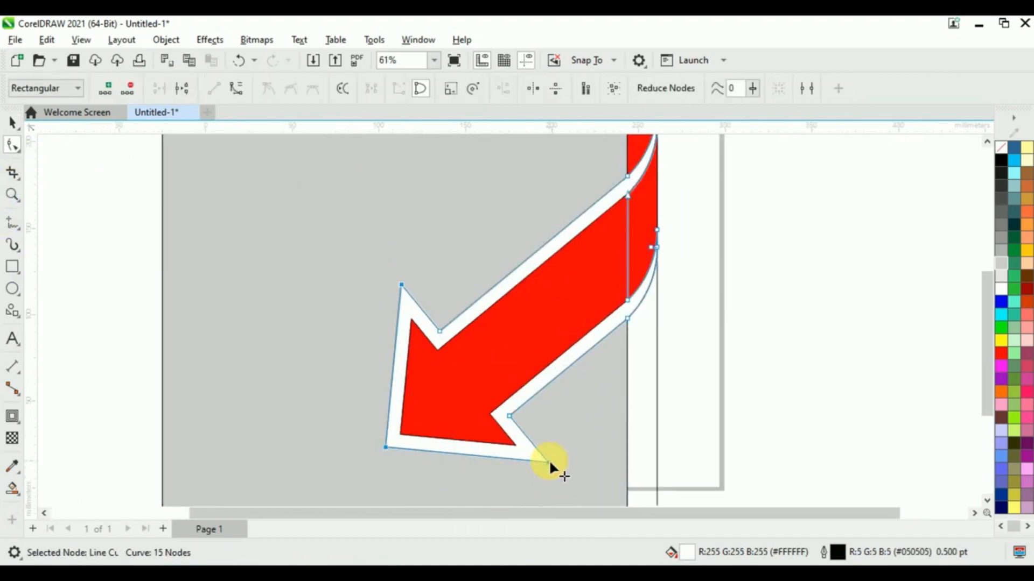
{"action": "left_click", "coordinate": [407, 40]}
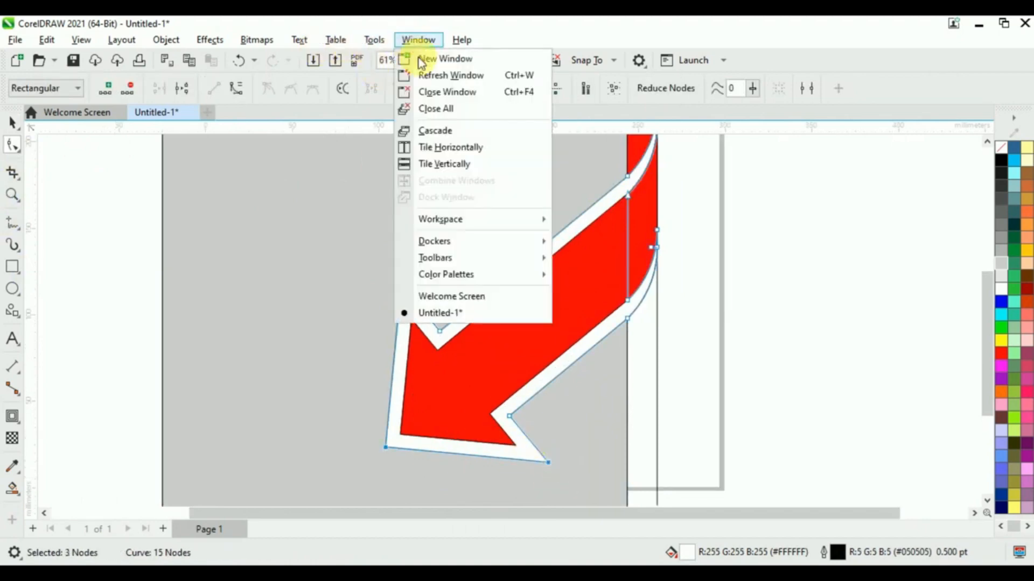
{"action": "mouse_move", "coordinate": [536, 243]}
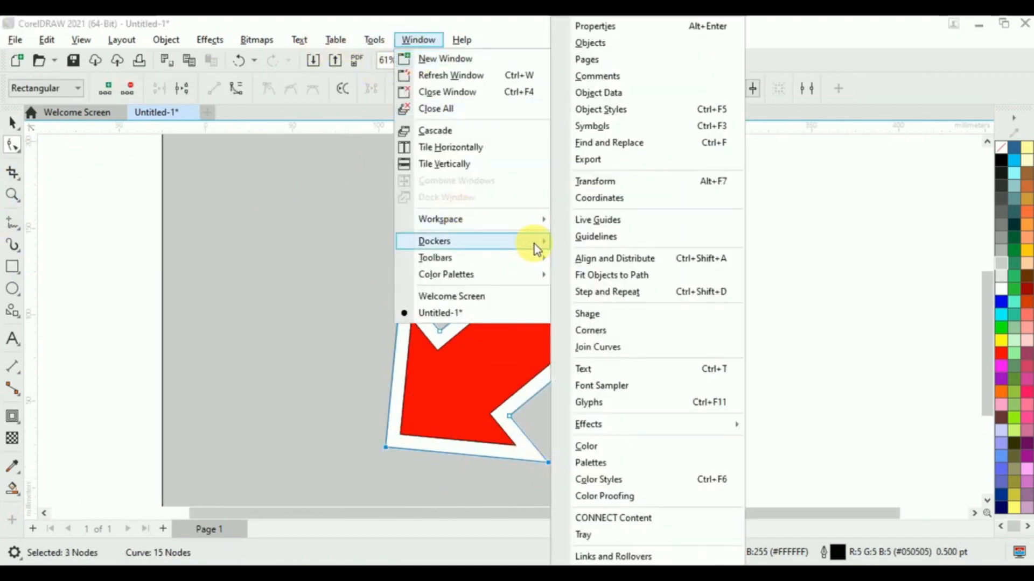
{"action": "left_click", "coordinate": [599, 337]}
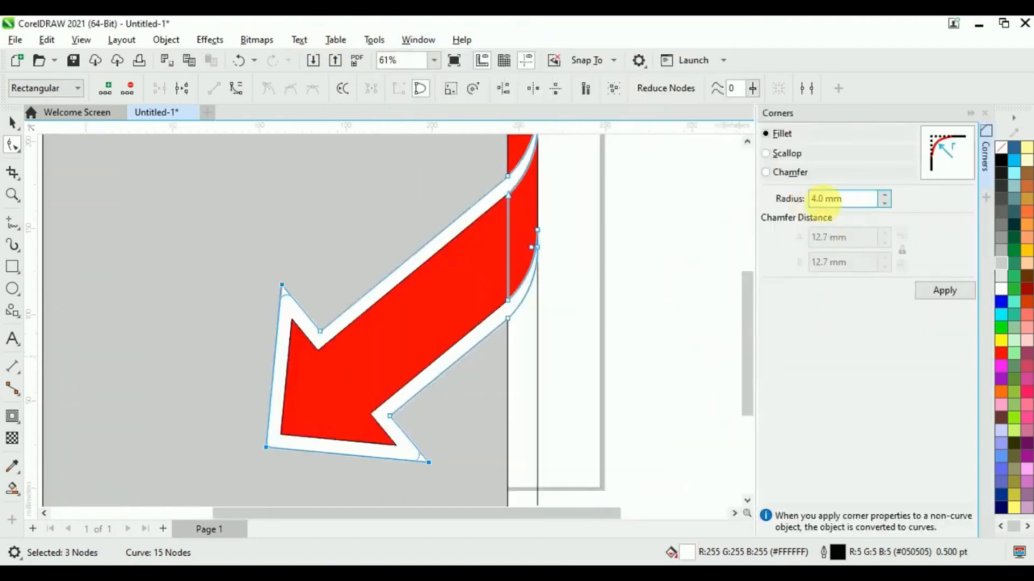
{"action": "left_click_drag", "start_coordinate": [824, 199], "coordinate": [804, 201]}
{"action": "left_click", "coordinate": [948, 291]}
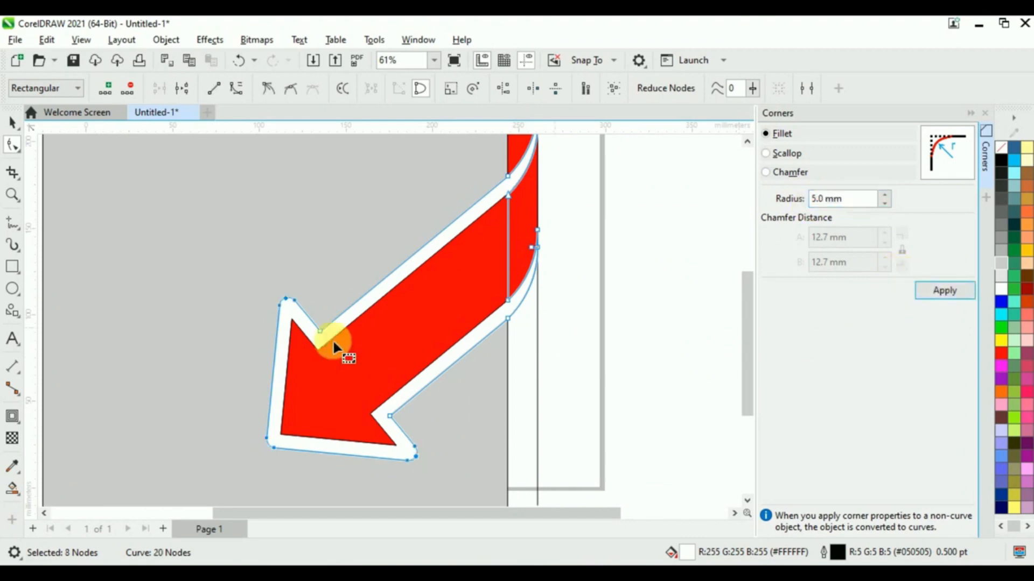
{"action": "key", "text": "Delete"}
Step: Round the upper and lower-right tips of the red inner arrowhead with a 3 mm corner fillet
{"action": "left_click", "coordinate": [293, 320]}
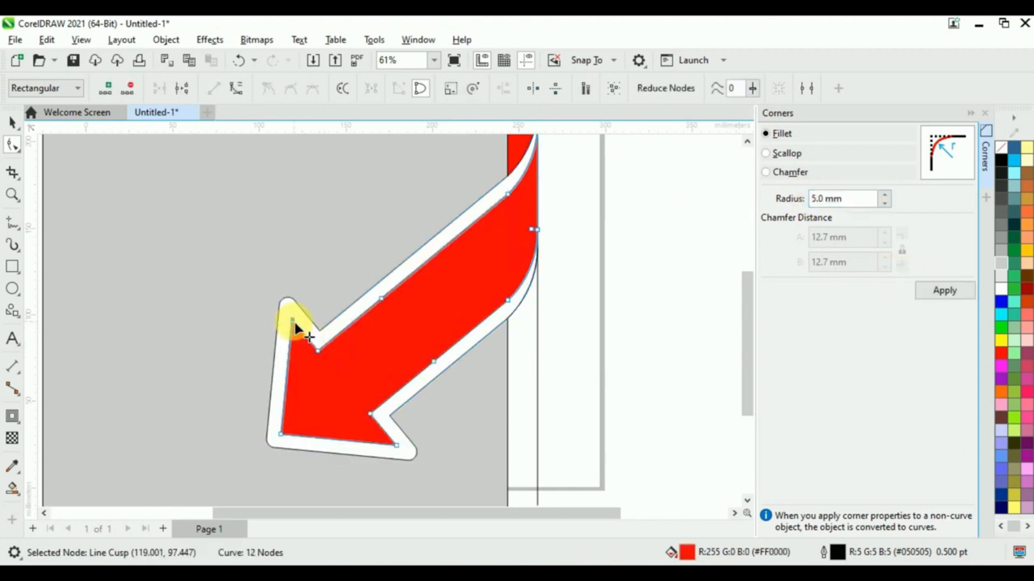
{"action": "left_click", "coordinate": [397, 446], "text": "shift"}
{"action": "left_click", "coordinate": [281, 435], "text": "shift"}
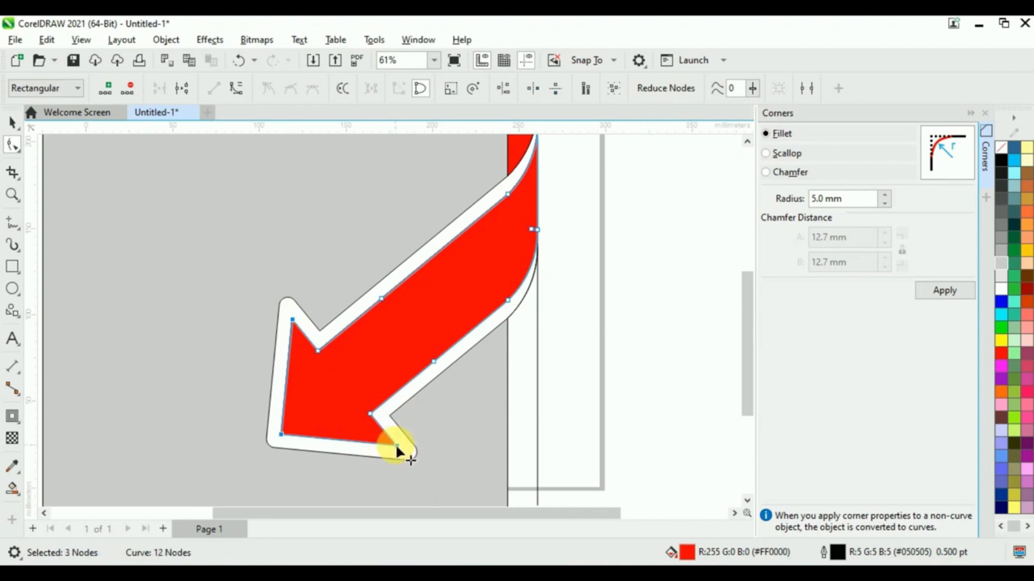
{"action": "left_click", "coordinate": [281, 434], "text": "shift"}
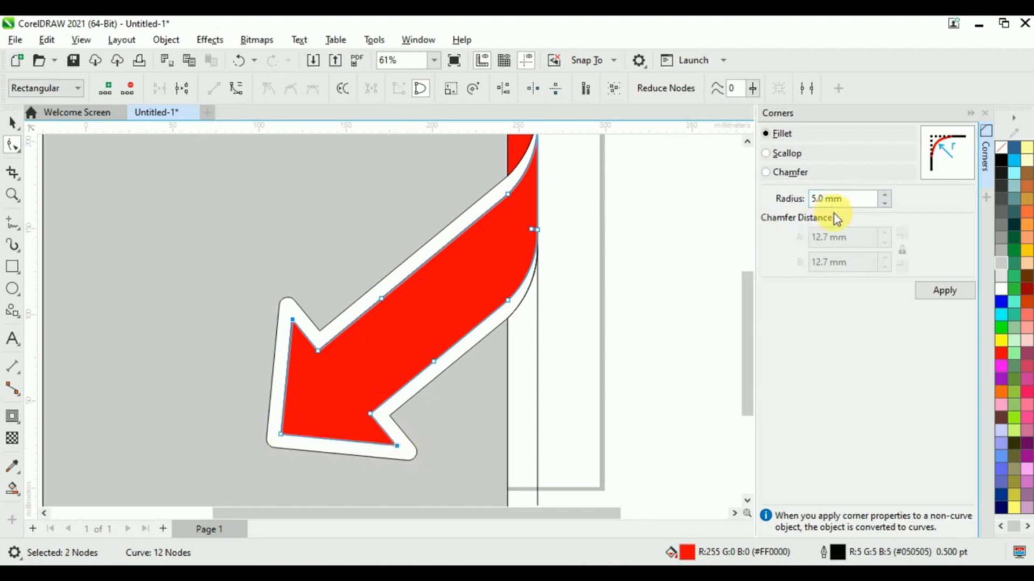
{"action": "left_click_drag", "start_coordinate": [827, 199], "coordinate": [798, 199]}
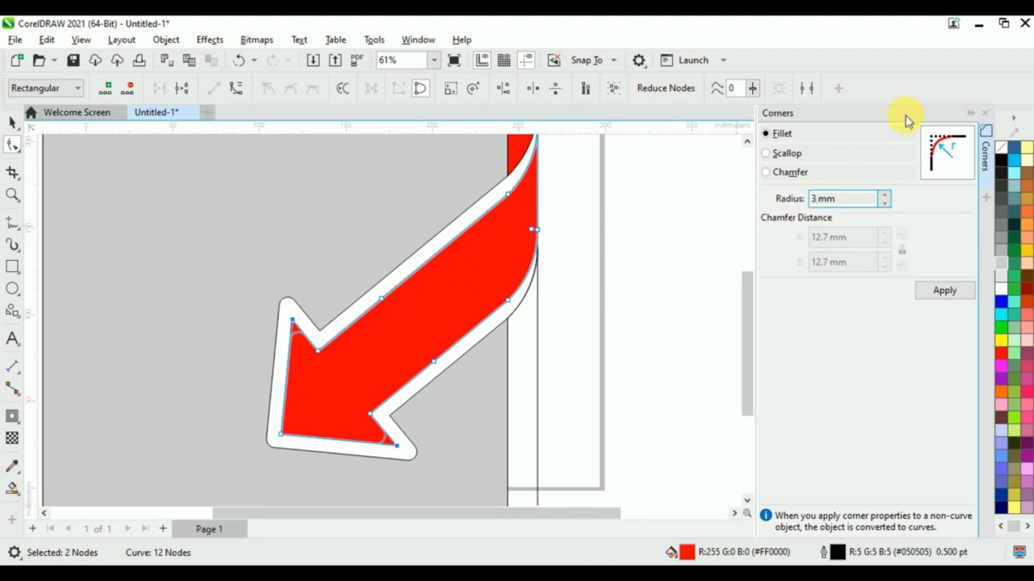
{"action": "left_click", "coordinate": [941, 292]}
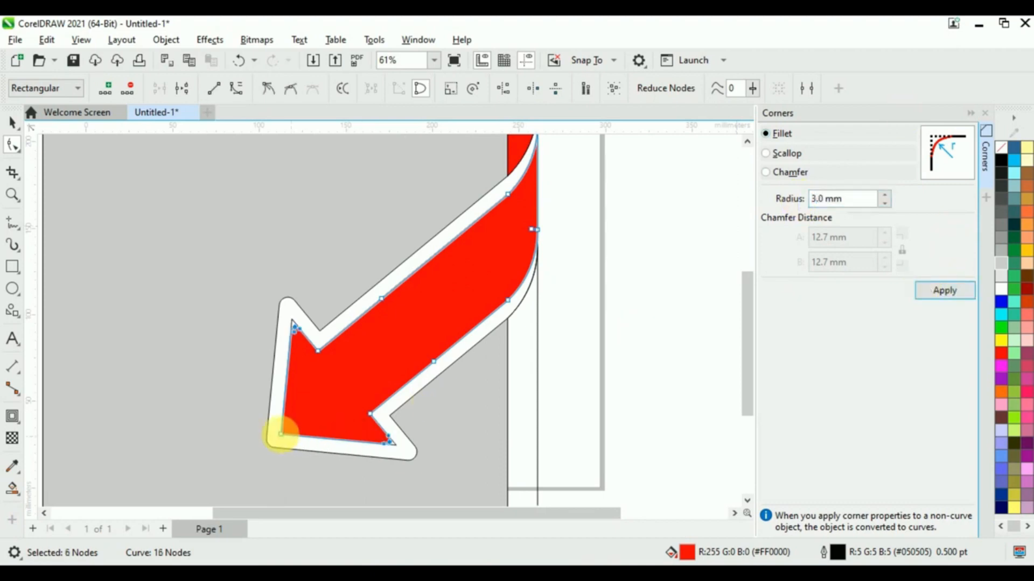
Step: Round the lower-left tip of the red inner arrowhead with a 5 mm corner fillet
{"action": "left_click", "coordinate": [281, 434]}
{"action": "double_click", "coordinate": [815, 198]}
{"action": "type", "text": "5"}
{"action": "left_click", "coordinate": [947, 293]}
{"action": "left_click", "coordinate": [406, 392]}
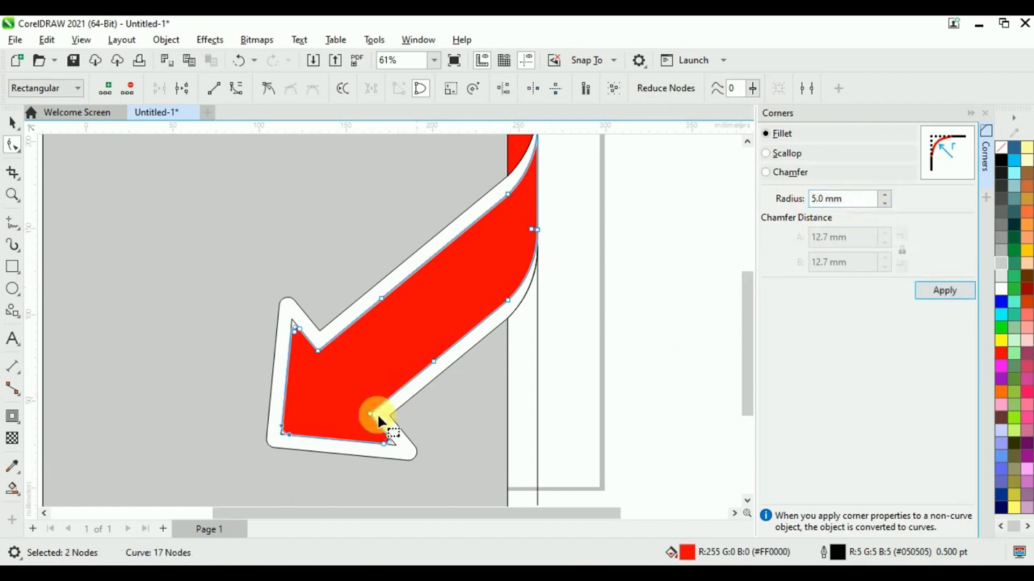
{"action": "left_click", "coordinate": [284, 447]}
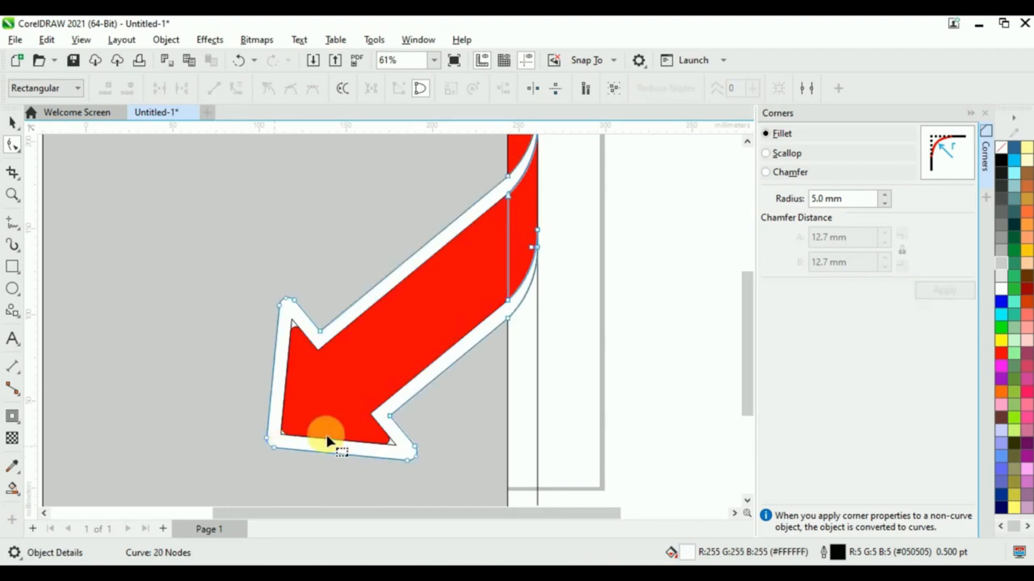
{"action": "double_click", "coordinate": [817, 198]}
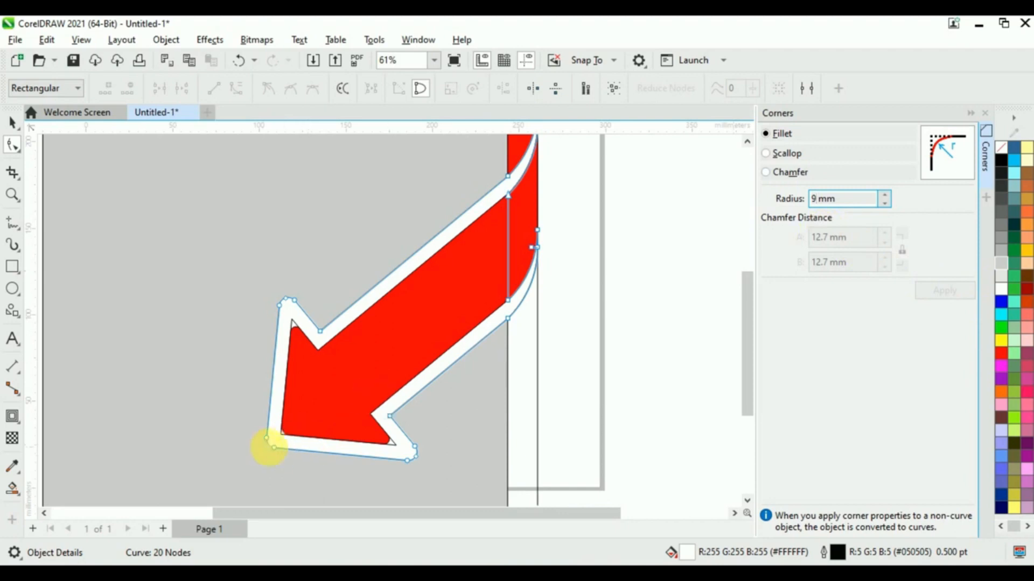
{"action": "scroll", "coordinate": [309, 350], "scroll_direction": "up", "scroll_amount": 3}
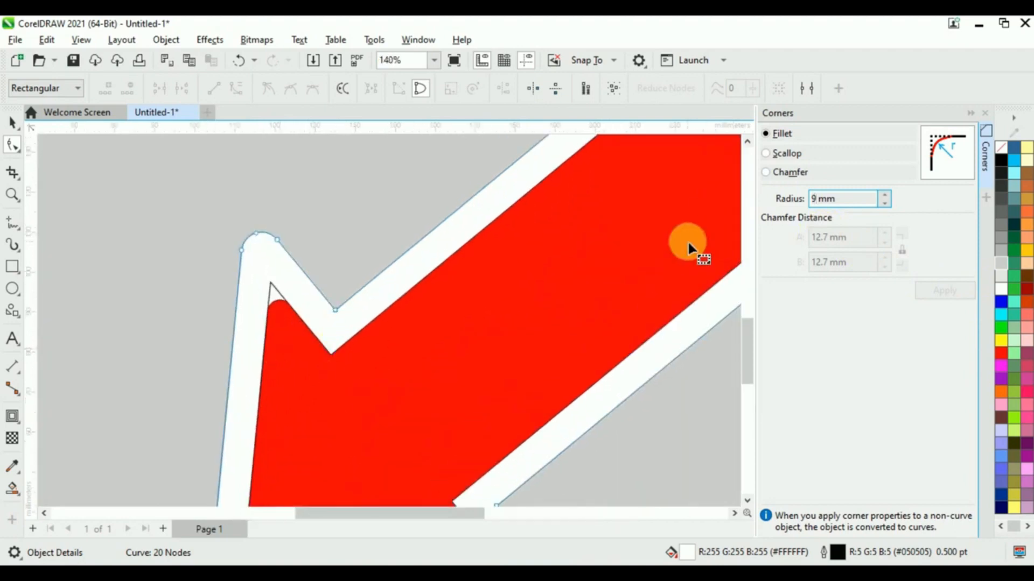
Step: Delete the leftover unfilled arrow outline and the vertical construction line beside the gray rectangle
{"action": "left_click", "coordinate": [20, 124]}
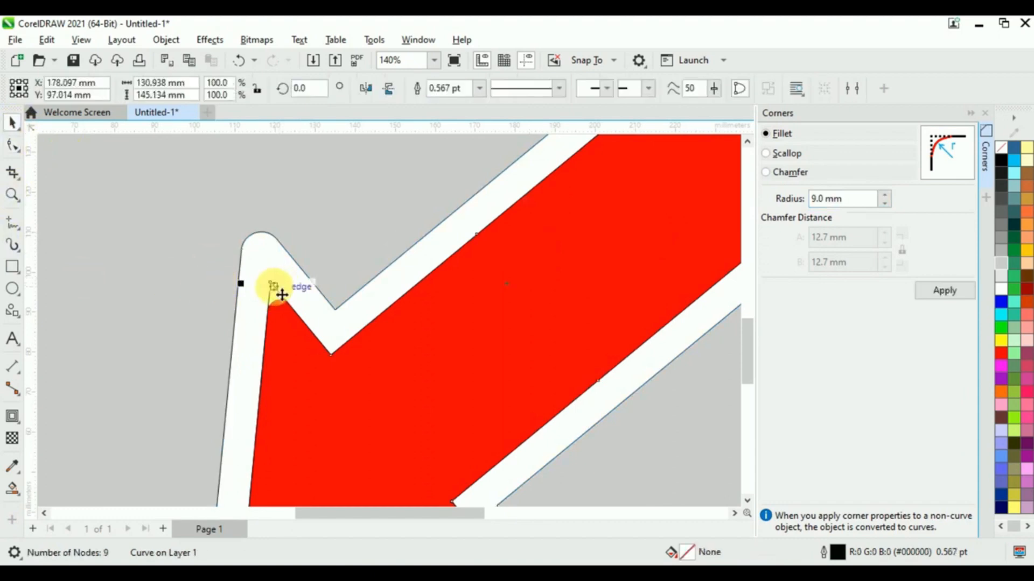
{"action": "key", "text": "Escape"}
{"action": "scroll", "coordinate": [379, 463], "scroll_direction": "down", "scroll_amount": 4}
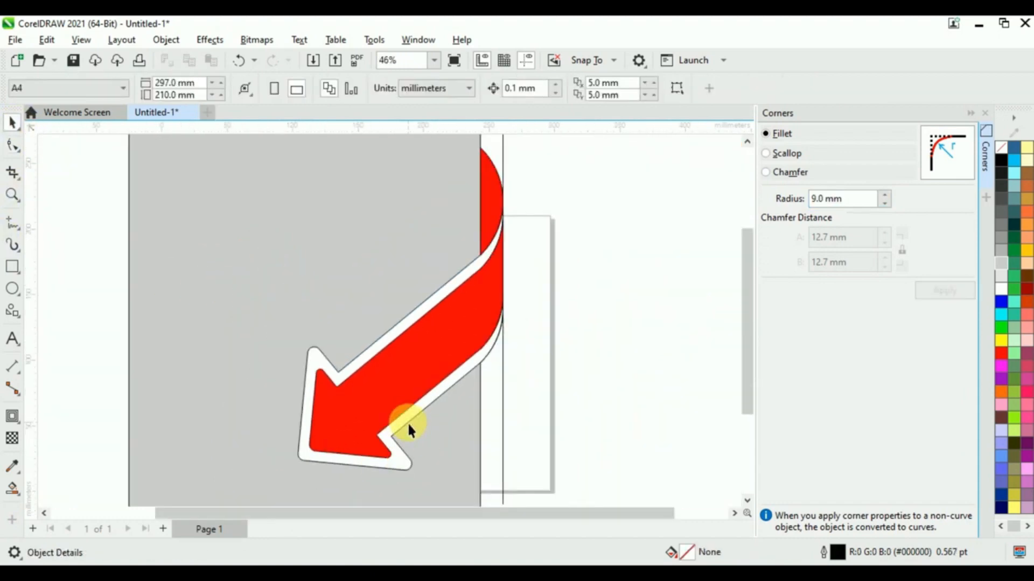
{"action": "scroll", "coordinate": [422, 433], "scroll_direction": "down", "scroll_amount": 3}
{"action": "left_click", "coordinate": [471, 308]}
{"action": "key", "text": "Delete"}
{"action": "scroll", "coordinate": [474, 300], "scroll_direction": "down", "scroll_amount": 1}
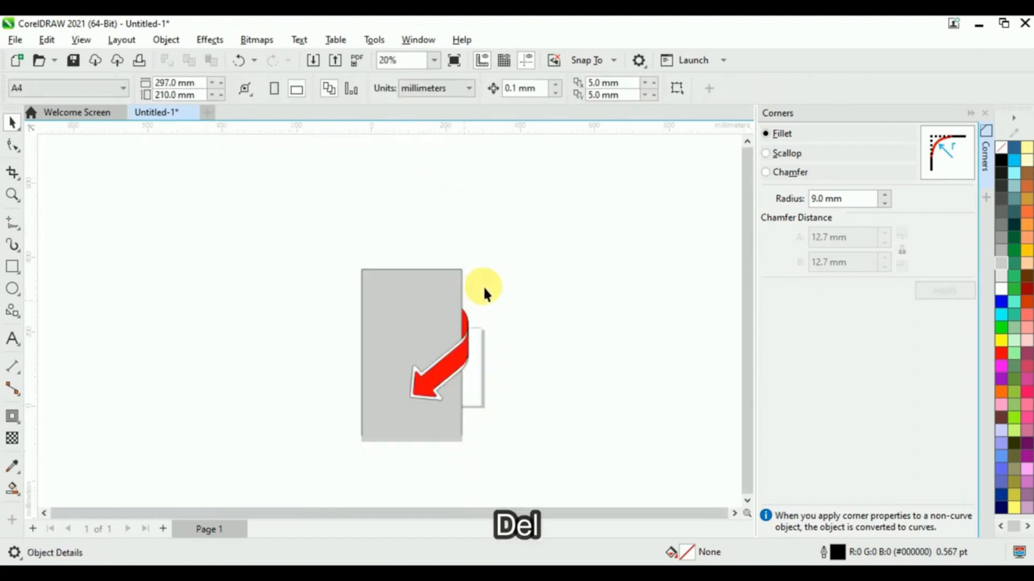
Step: Move all the artwork leftward, clear of the page
{"action": "key", "text": "ctrl+a"}
{"action": "left_click_drag", "start_coordinate": [418, 383], "coordinate": [148, 345]}
{"action": "scroll", "coordinate": [151, 345], "scroll_direction": "down", "scroll_amount": 1}
{"action": "scroll", "coordinate": [323, 333], "scroll_direction": "up", "scroll_amount": 3}
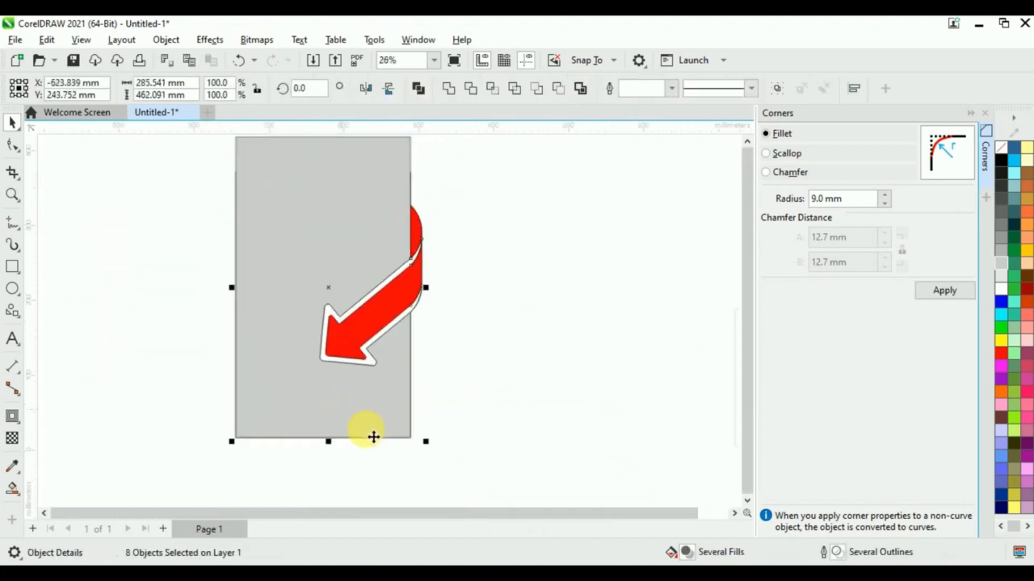
{"action": "scroll", "coordinate": [427, 337], "scroll_direction": "up", "scroll_amount": 3}
Step: Apply a linear fountain fill to the arc segment above the arrow, running from red at its outer edge to dark red
{"action": "left_click", "coordinate": [12, 489]}
{"action": "left_click", "coordinate": [64, 492]}
{"action": "left_click", "coordinate": [490, 187]}
{"action": "left_click_drag", "start_coordinate": [490, 186], "coordinate": [445, 187]}
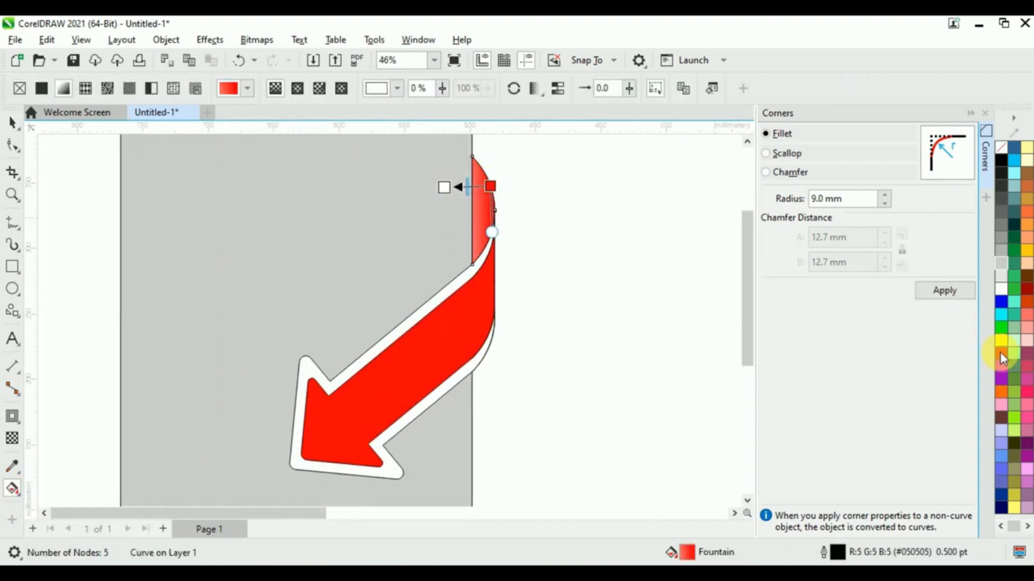
{"action": "left_click_drag", "start_coordinate": [999, 351], "coordinate": [451, 189]}
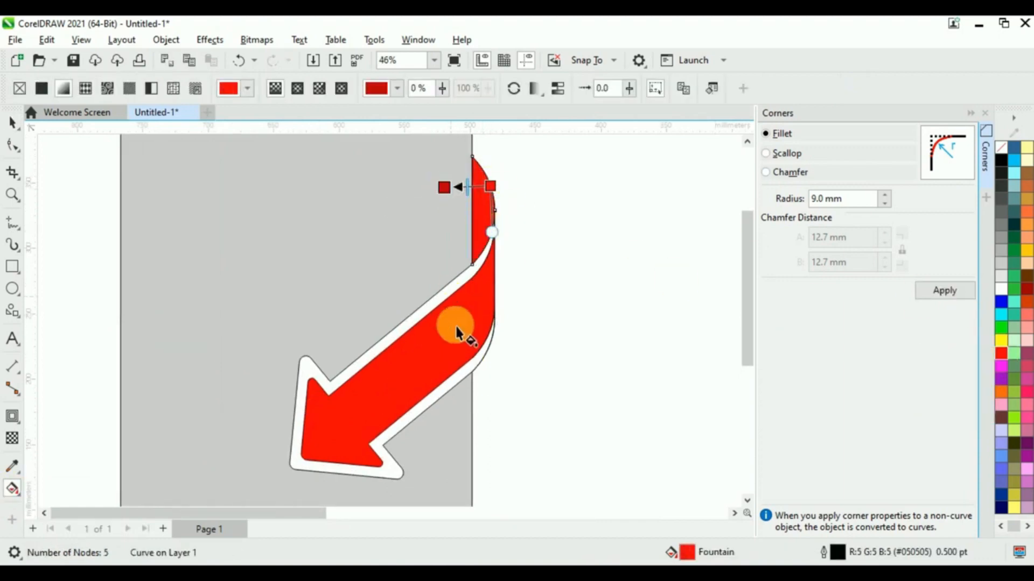
Step: Apply a linear fountain fill to the red arrow, from red at mid-shaft to black beyond the folded edge
{"action": "left_click", "coordinate": [416, 344]}
{"action": "left_click_drag", "start_coordinate": [407, 341], "coordinate": [557, 334]}
{"action": "left_click", "coordinate": [1000, 160]}
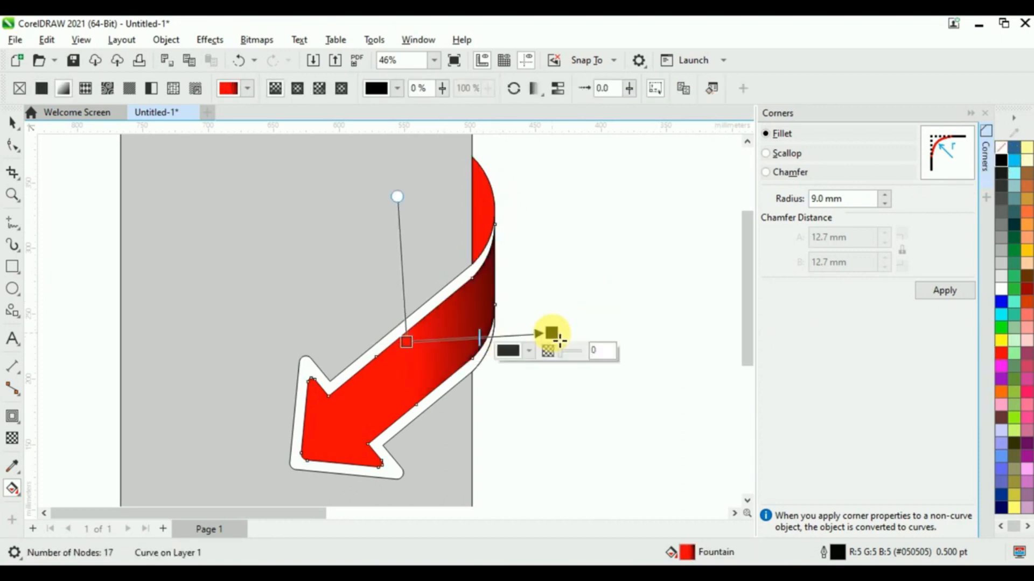
Step: Refine the red gradients by shifting the arc's midpoint outward, extending the arrow's gradient slightly and darkening the arc's end color
{"action": "left_click", "coordinate": [488, 214]}
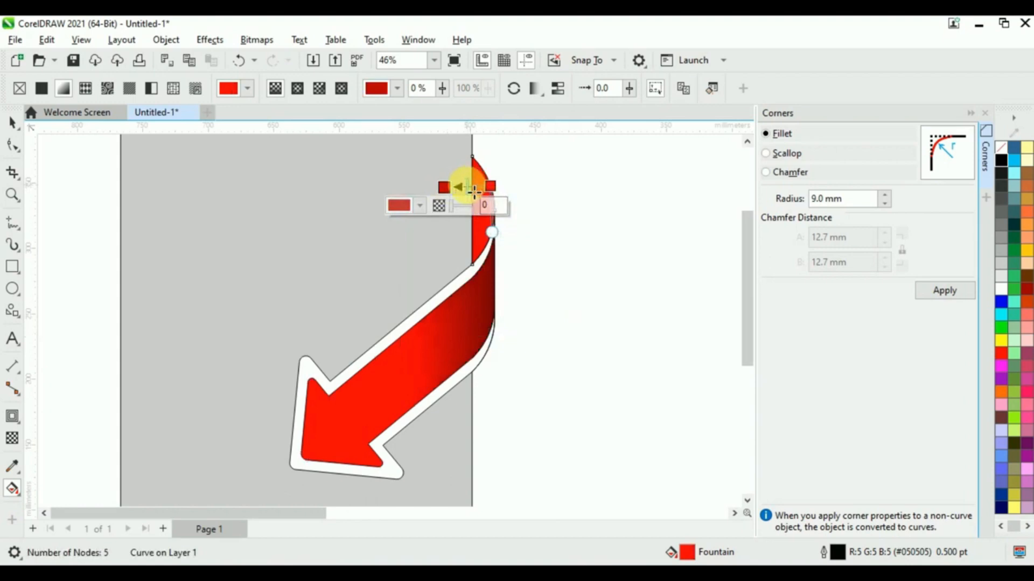
{"action": "left_click_drag", "start_coordinate": [467, 186], "coordinate": [472, 187]}
{"action": "left_click", "coordinate": [445, 187]}
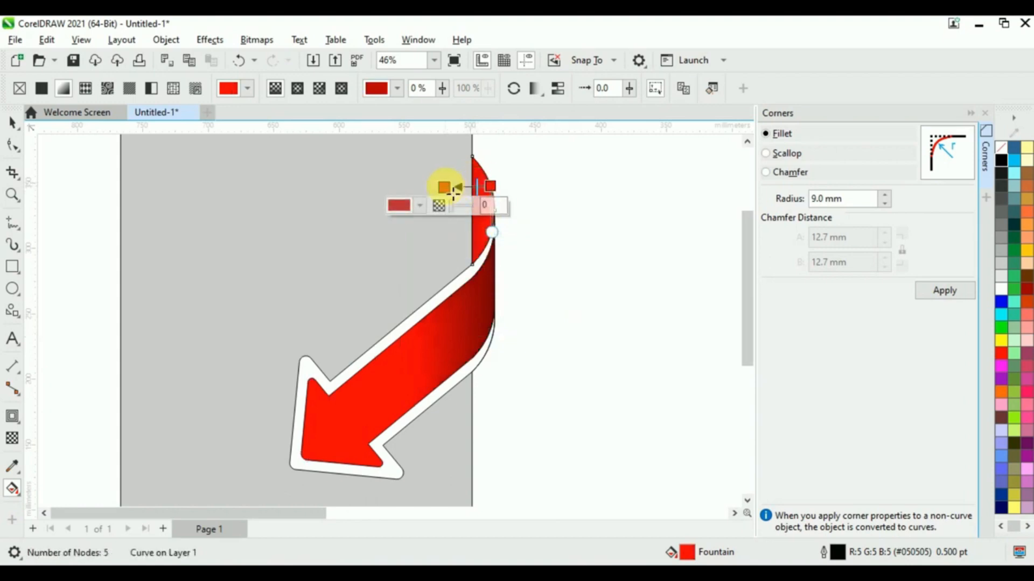
{"action": "left_click", "coordinate": [428, 332]}
{"action": "left_click_drag", "start_coordinate": [572, 333], "coordinate": [583, 334]}
{"action": "left_click", "coordinate": [484, 211]}
{"action": "left_click_drag", "start_coordinate": [1002, 353], "coordinate": [444, 187]}
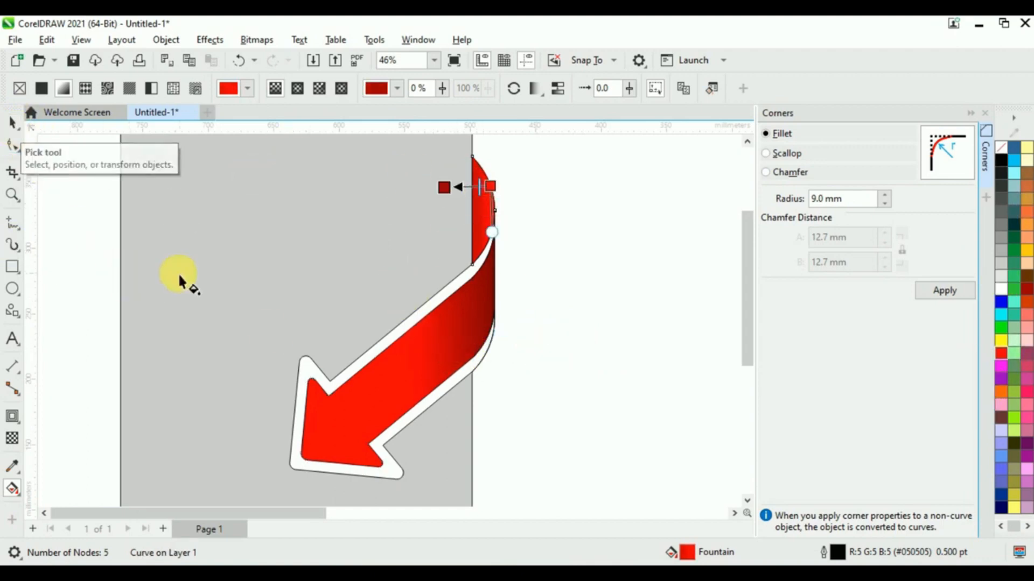
Step: Give the white outer arrow a linear fountain fill from white at mid-shaft to gray toward the folded edge
{"action": "left_click", "coordinate": [349, 378]}
{"action": "left_click_drag", "start_coordinate": [392, 386], "coordinate": [525, 348]}
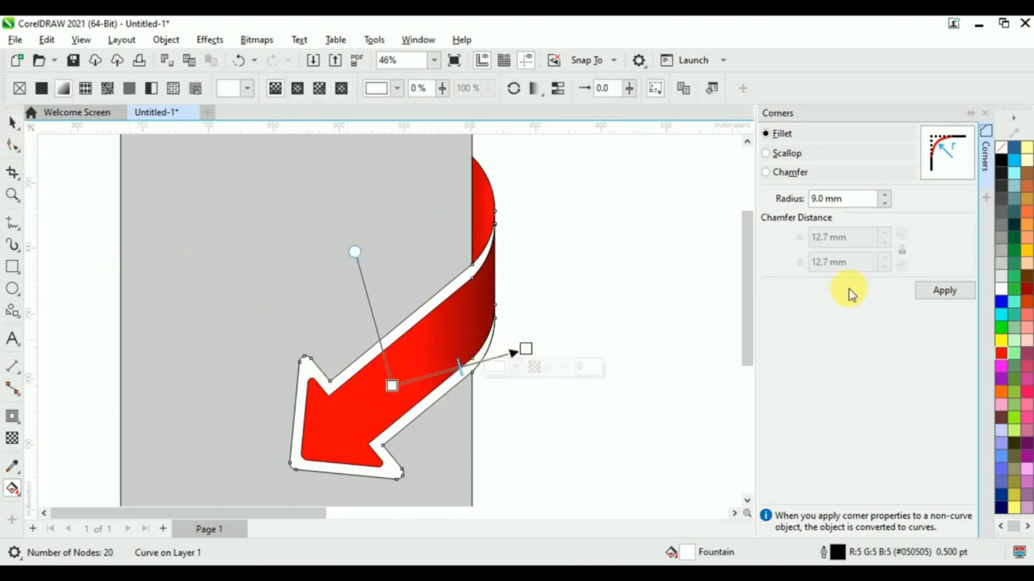
{"action": "left_click_drag", "start_coordinate": [1010, 167], "coordinate": [636, 386]}
{"action": "left_click_drag", "start_coordinate": [392, 386], "coordinate": [414, 384]}
Step: Select all the arrow pieces and remove their outlines
{"action": "left_click", "coordinate": [13, 123]}
{"action": "left_click", "coordinate": [631, 368]}
{"action": "scroll", "coordinate": [627, 368], "scroll_direction": "down", "scroll_amount": 1}
{"action": "left_click_drag", "start_coordinate": [384, 476], "coordinate": [383, 476]}
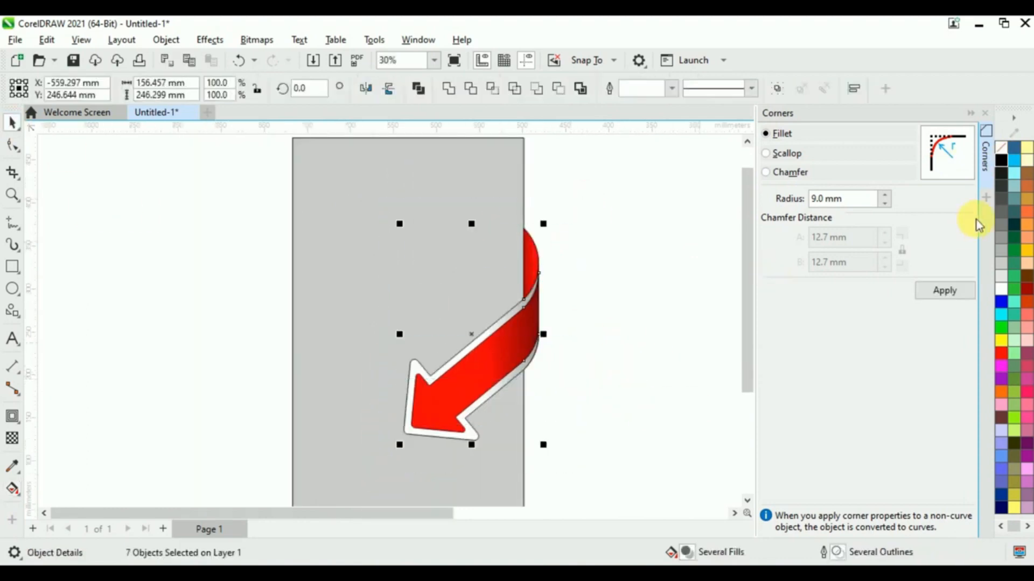
{"action": "right_click", "coordinate": [1001, 147]}
{"action": "left_click", "coordinate": [956, 158]}
{"action": "left_click", "coordinate": [646, 356]}
{"action": "scroll", "coordinate": [495, 367], "scroll_direction": "up", "scroll_amount": 1}
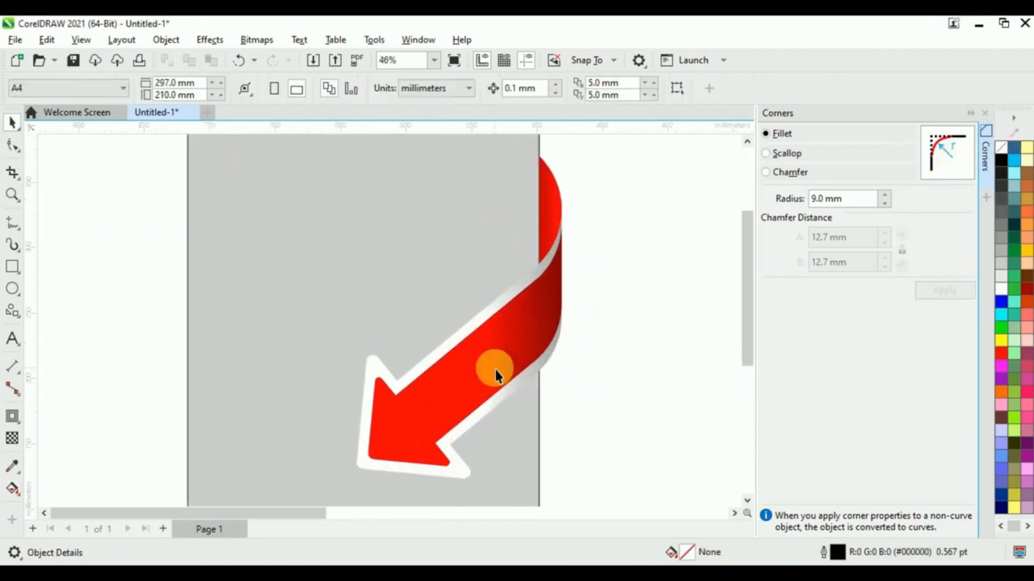
Step: Close the corner settings and add a drop shadow to the white outer arrow, cast toward its lower right
{"action": "left_click", "coordinate": [985, 114]}
{"action": "left_click", "coordinate": [498, 365]}
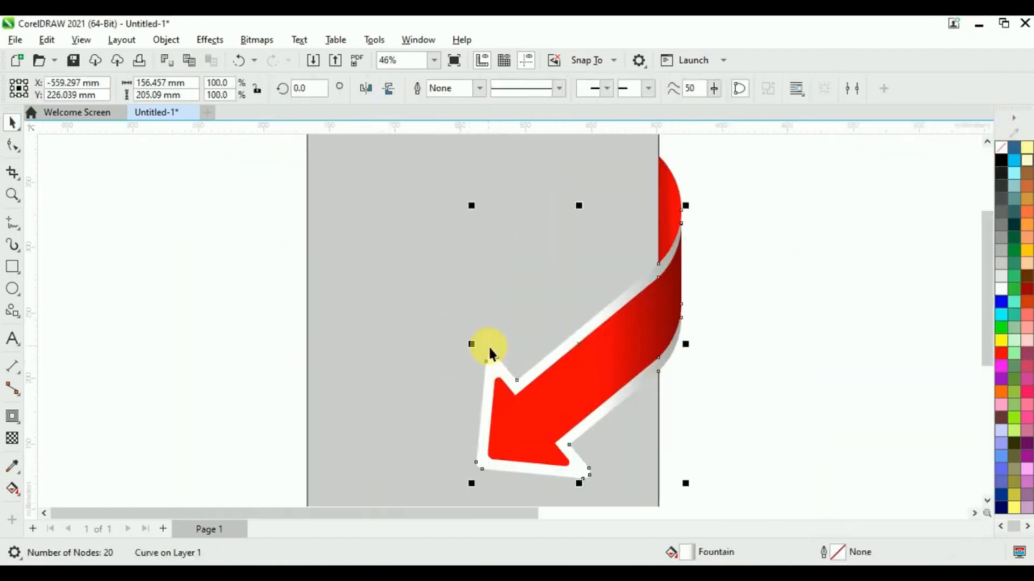
{"action": "left_click", "coordinate": [17, 420]}
{"action": "left_click", "coordinate": [59, 422]}
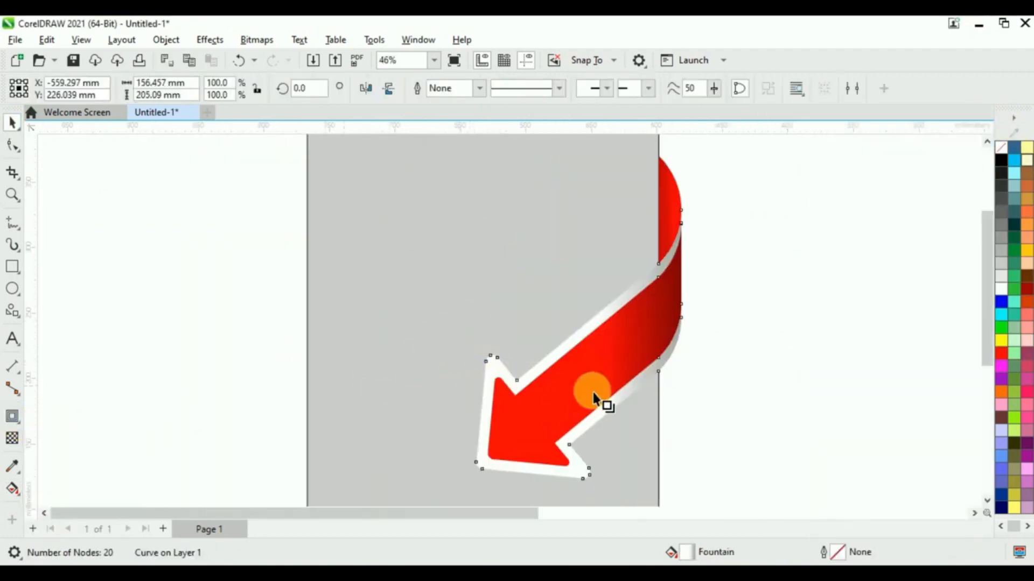
{"action": "left_click_drag", "start_coordinate": [610, 380], "coordinate": [683, 425]}
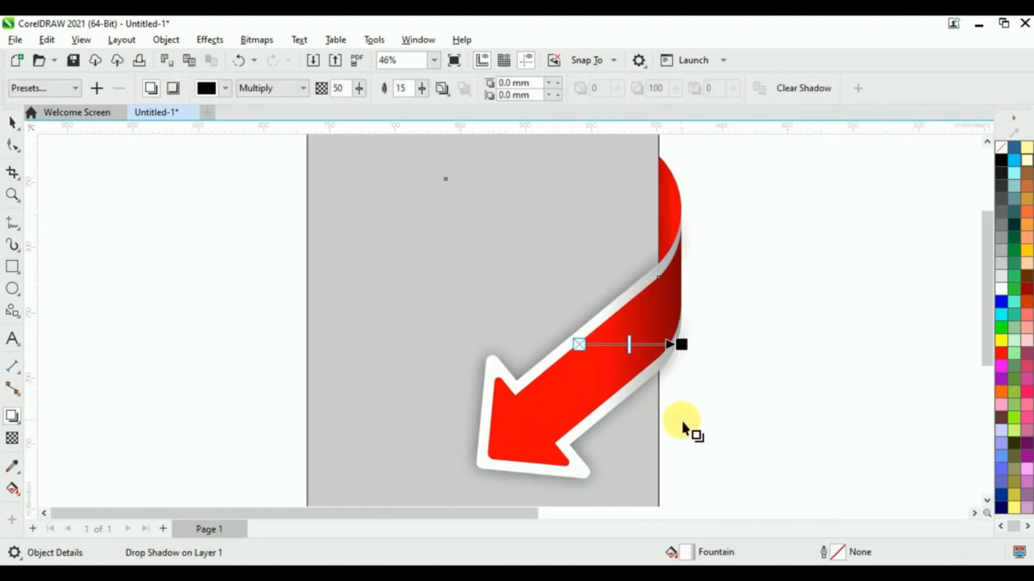
{"action": "left_click_drag", "start_coordinate": [681, 345], "coordinate": [653, 394]}
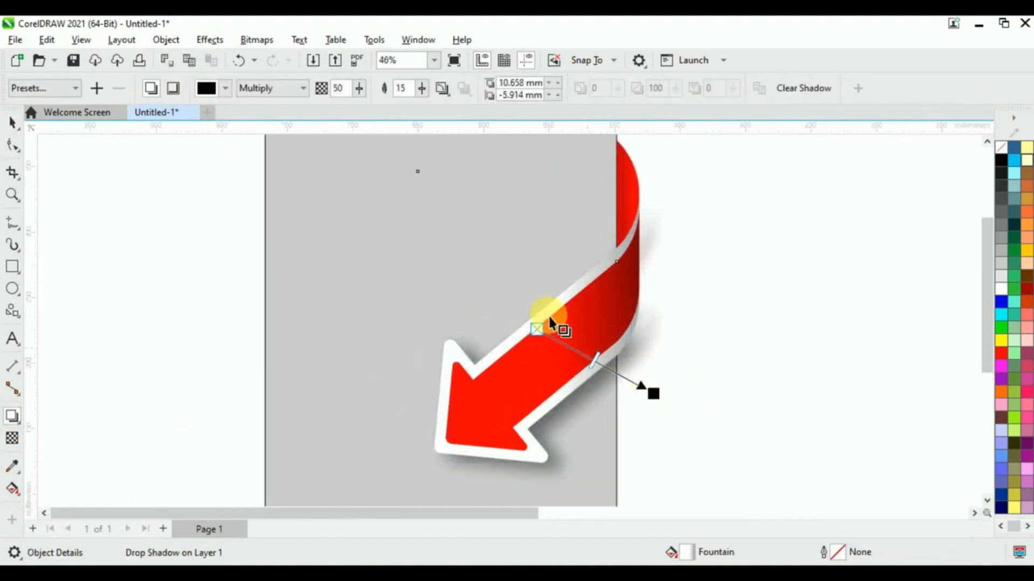
Step: Set the arrow shadow's opacity to 75 and feathering to 10, and move the shadow slightly downward
{"action": "left_click_drag", "start_coordinate": [349, 88], "coordinate": [330, 88]}
{"action": "type", "text": "75"}
{"action": "left_click", "coordinate": [410, 88]}
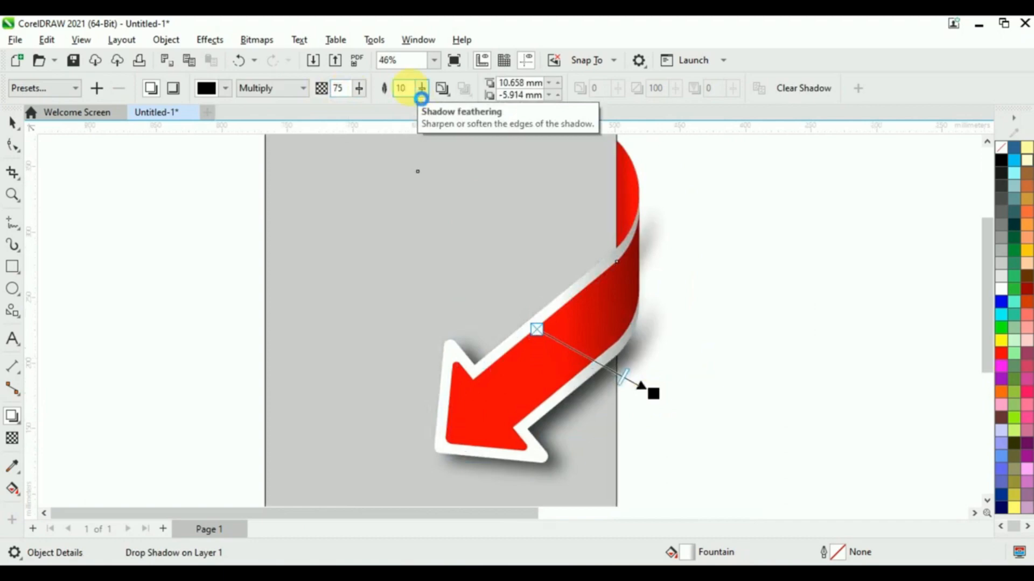
{"action": "left_click_drag", "start_coordinate": [653, 393], "coordinate": [646, 417]}
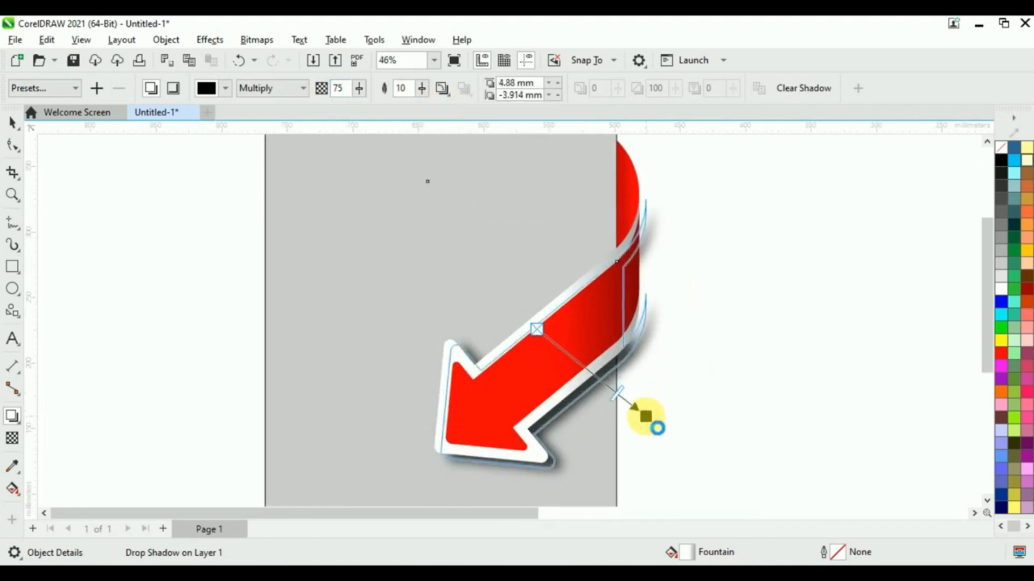
Step: Break the drop shadow apart from the white arrow and select the separated shadow
{"action": "left_click", "coordinate": [13, 124]}
{"action": "left_click", "coordinate": [723, 261]}
{"action": "right_click", "coordinate": [639, 338]}
{"action": "left_click", "coordinate": [688, 345]}
{"action": "left_click", "coordinate": [661, 314]}
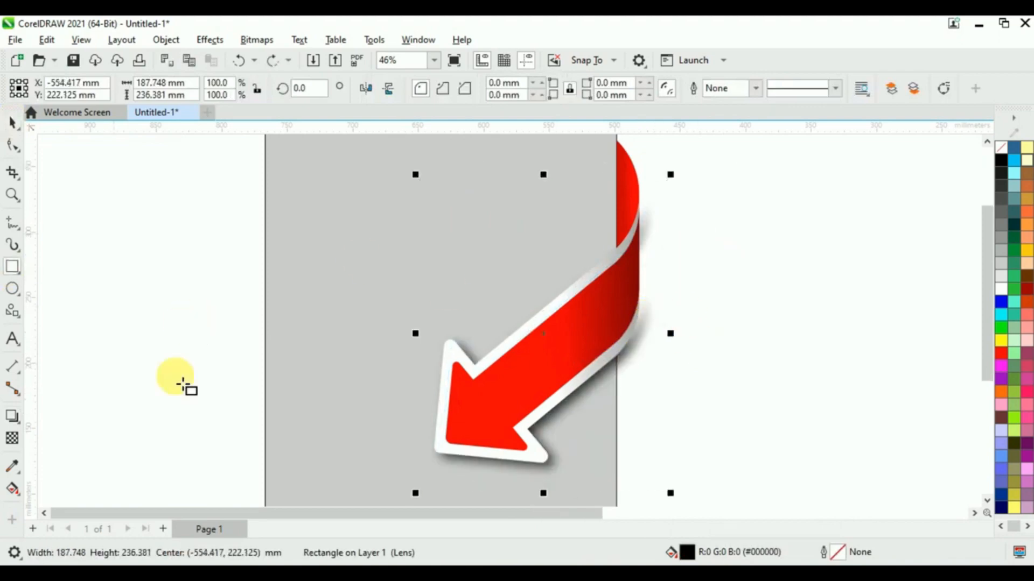
Step: Trim the shadow beyond the gray rectangle's right edge with a helper rectangle about 102 by 252 mm, and delete the helper
{"action": "scroll", "coordinate": [193, 333], "scroll_direction": "down", "scroll_amount": 1}
{"action": "left_click_drag", "start_coordinate": [510, 171], "coordinate": [610, 422]}
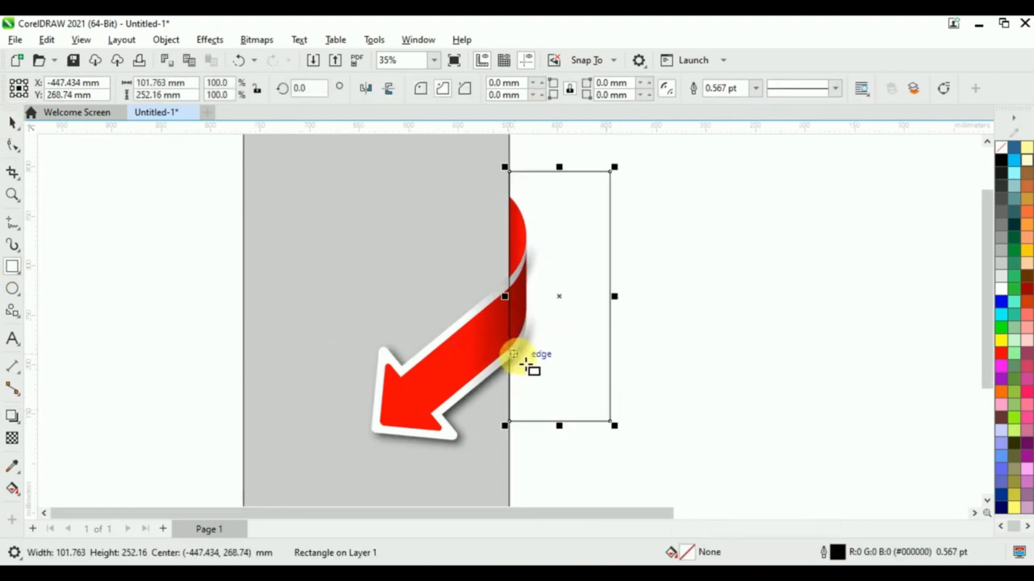
{"action": "left_click", "coordinate": [498, 380], "text": "shift"}
{"action": "left_click", "coordinate": [470, 89]}
{"action": "left_click_drag", "start_coordinate": [610, 303], "coordinate": [699, 319]}
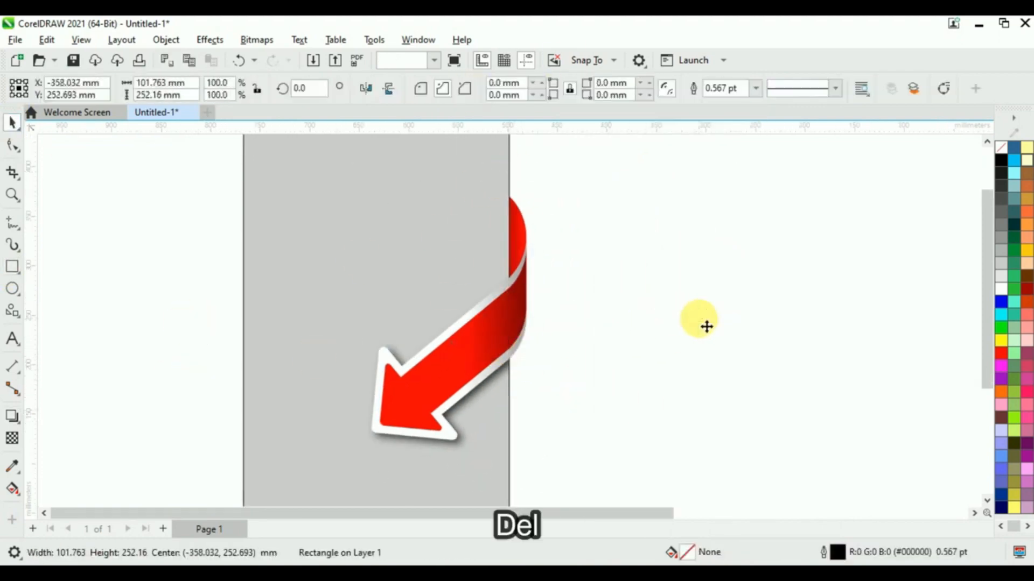
{"action": "key", "text": "Delete"}
Step: Rotate the trimmed shadow to about 358.7° and adjust its placement beneath the arrow
{"action": "double_click", "coordinate": [495, 379]}
{"action": "left_click_drag", "start_coordinate": [552, 220], "coordinate": [565, 227]}
{"action": "key", "text": "ctrl+z"}
{"action": "scroll", "coordinate": [420, 445], "scroll_direction": "up", "scroll_amount": 2}
{"action": "left_click_drag", "start_coordinate": [645, 472], "coordinate": [643, 487]}
{"action": "left_click_drag", "start_coordinate": [531, 345], "coordinate": [535, 351]}
{"action": "left_click_drag", "start_coordinate": [646, 489], "coordinate": [648, 488]}
{"action": "scroll", "coordinate": [537, 479], "scroll_direction": "down", "scroll_amount": 4}
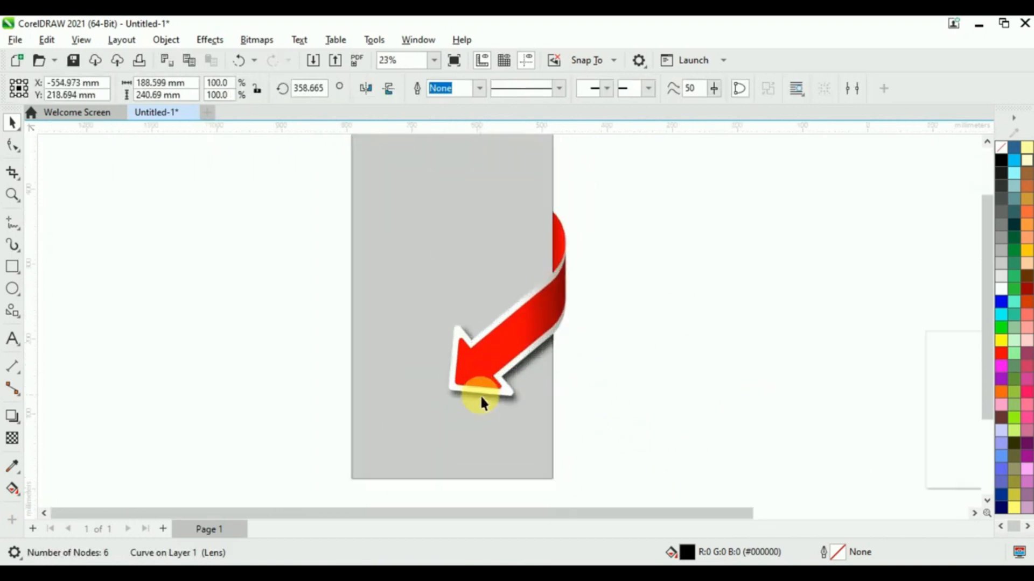
Step: Add the text "INFO GPS" beside the gray rectangle's lower right edge
{"action": "scroll", "coordinate": [481, 396], "scroll_direction": "up", "scroll_amount": 1}
{"action": "left_click", "coordinate": [705, 329]}
{"action": "left_click", "coordinate": [11, 338]}
{"action": "left_click", "coordinate": [606, 378]}
{"action": "type", "text": "INFO GPS"}
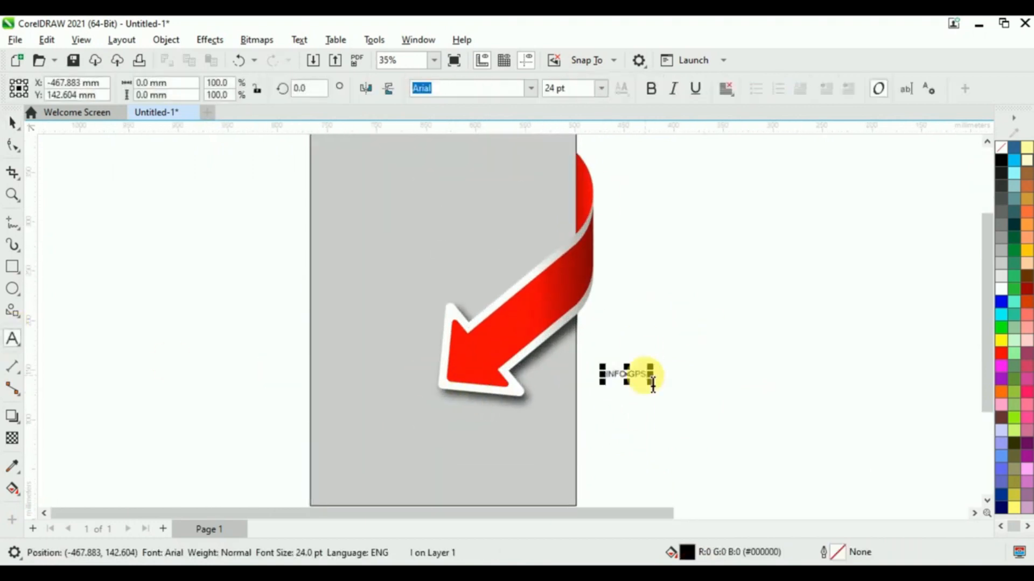
Step: Set the INFO GPS text in Cooper Black and enlarge it to about 43 pt
{"action": "scroll", "coordinate": [619, 379], "scroll_direction": "up", "scroll_amount": 2}
{"action": "left_click_drag", "start_coordinate": [649, 374], "coordinate": [571, 376]}
{"action": "left_click", "coordinate": [532, 90]}
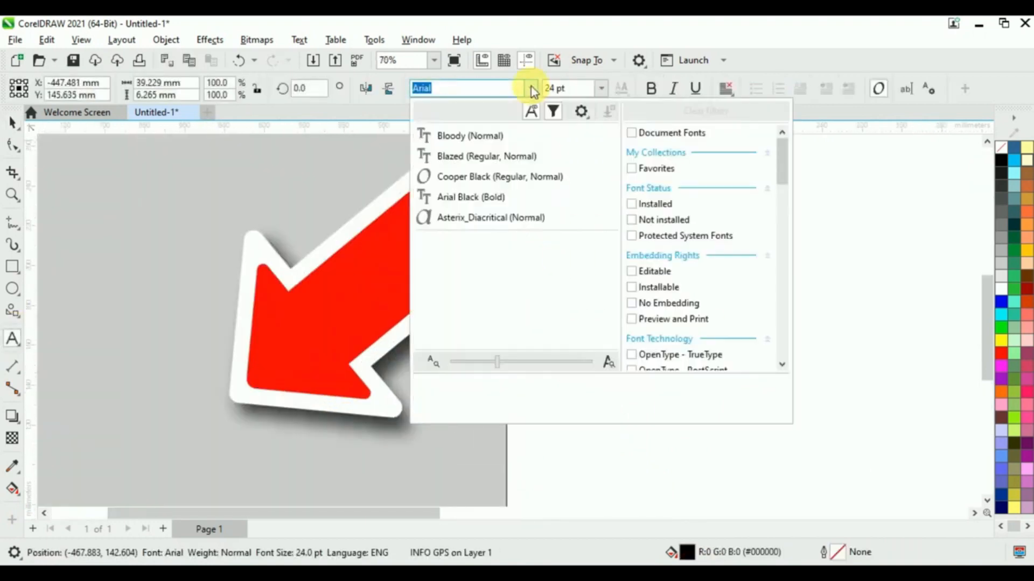
{"action": "left_click", "coordinate": [501, 177]}
{"action": "key", "text": "Escape"}
{"action": "left_click", "coordinate": [588, 383]}
{"action": "left_click_drag", "start_coordinate": [654, 383], "coordinate": [728, 425]}
Step: Rotate the INFO GPS text by 30° and move it onto the red arrow shaft
{"action": "left_click", "coordinate": [307, 87]}
{"action": "type", "text": "30"}
{"action": "key", "text": "Return"}
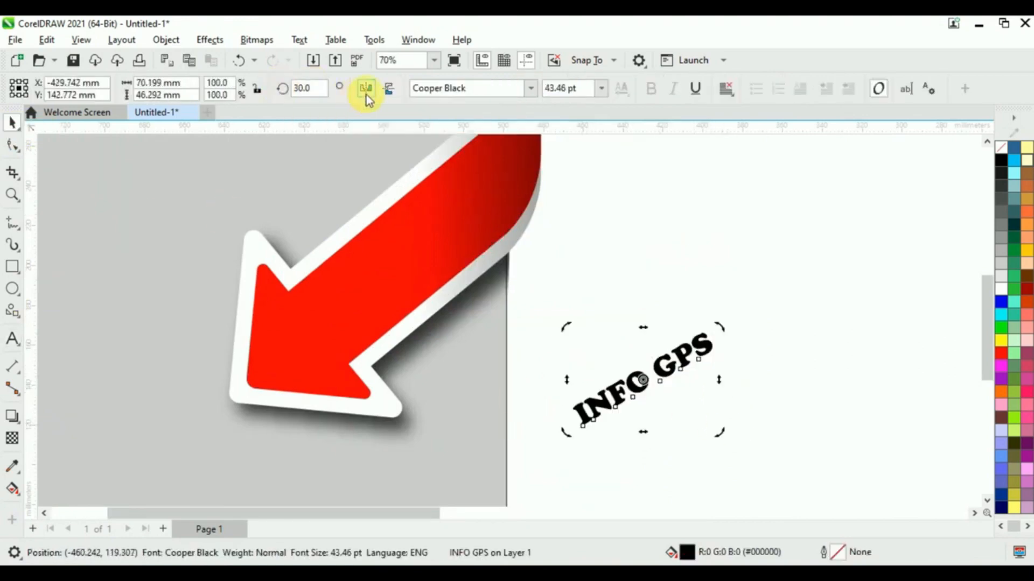
{"action": "left_click_drag", "start_coordinate": [653, 386], "coordinate": [388, 277]}
Step: Align the INFO GPS text with the arrow shaft at about 39.3° rotation and fill it with white
{"action": "left_click", "coordinate": [391, 279]}
{"action": "left_click_drag", "start_coordinate": [466, 227], "coordinate": [461, 210]}
{"action": "left_click_drag", "start_coordinate": [392, 278], "coordinate": [380, 285]}
{"action": "left_click", "coordinate": [1000, 289]}
{"action": "left_click", "coordinate": [747, 324]}
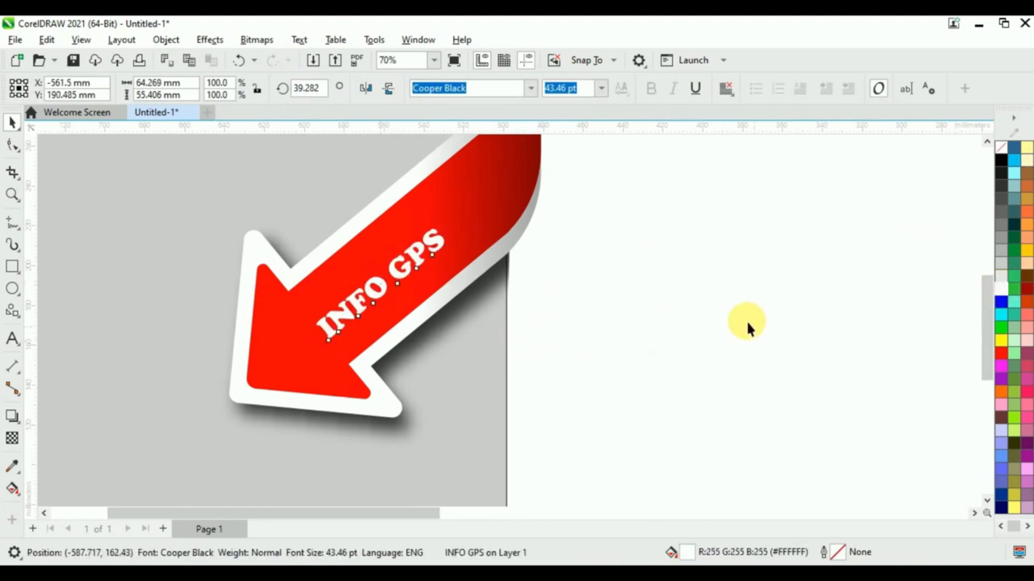
Step: Add a drop shadow to the INFO GPS text, offset about 3 mm right and 1.5 mm down, with 75 opacity
{"action": "scroll", "coordinate": [461, 350], "scroll_direction": "down", "scroll_amount": 2}
{"action": "left_click", "coordinate": [440, 306]}
{"action": "left_click_drag", "start_coordinate": [457, 312], "coordinate": [577, 351]}
{"action": "key", "text": "ctrl+z"}
{"action": "left_click", "coordinate": [17, 422]}
{"action": "left_click", "coordinate": [62, 423]}
{"action": "scroll", "coordinate": [404, 323], "scroll_direction": "up", "scroll_amount": 3}
{"action": "double_click", "coordinate": [339, 88]}
{"action": "type", "text": "75"}
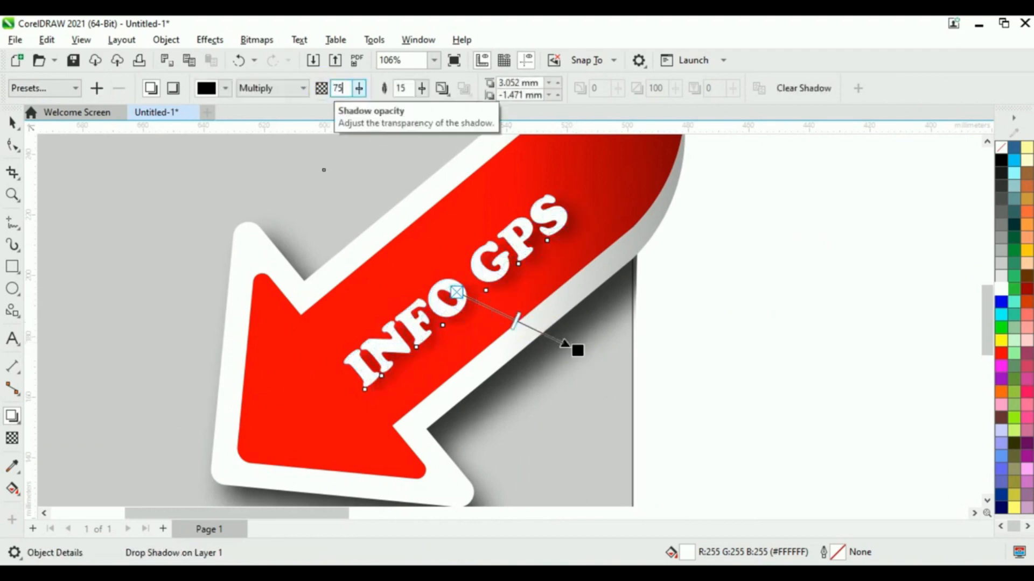
{"action": "scroll", "coordinate": [501, 356], "scroll_direction": "down", "scroll_amount": 2}
Step: Select all the arrow, shadow and text objects and group them
{"action": "left_click", "coordinate": [12, 123]}
{"action": "scroll", "coordinate": [554, 416], "scroll_direction": "down", "scroll_amount": 3}
{"action": "left_click_drag", "start_coordinate": [587, 173], "coordinate": [422, 457]}
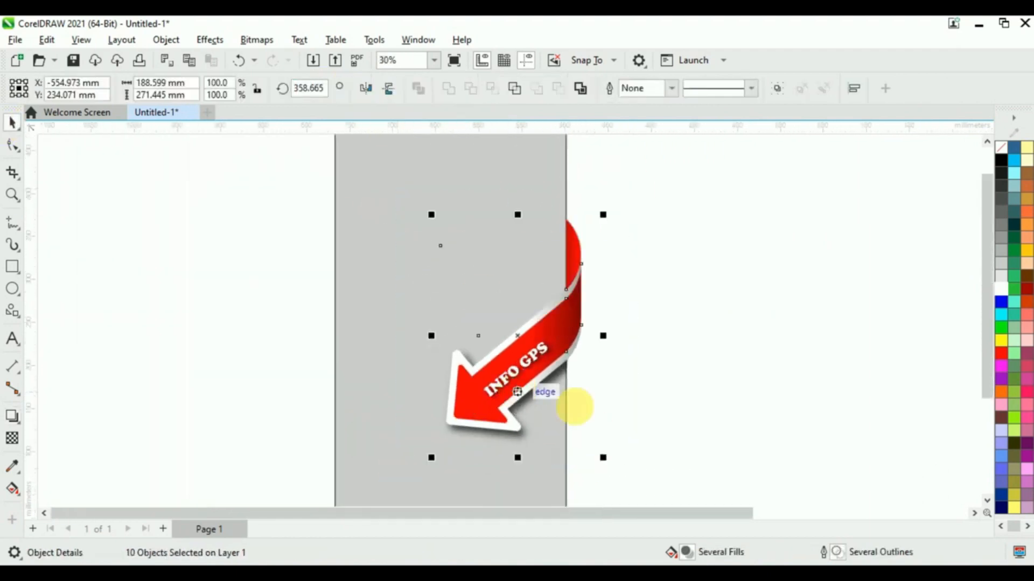
{"action": "key", "text": "ctrl+g"}
{"action": "key", "text": "Escape"}
Step: Reposition the grouped arrow higher along the gray rectangle's right edge
{"action": "left_click_drag", "start_coordinate": [538, 339], "coordinate": [692, 318]}
{"action": "left_click_drag", "start_coordinate": [565, 161], "coordinate": [565, 207]}
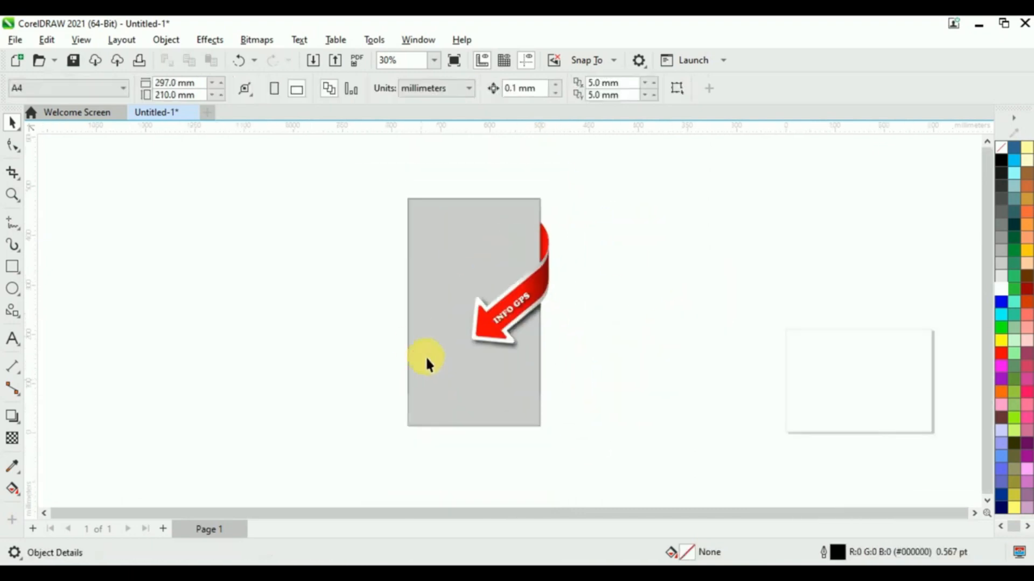
Step: Enlarge the gray rectangle by extending its left side outward and its lower side downward
{"action": "left_click", "coordinate": [427, 360]}
{"action": "left_click_drag", "start_coordinate": [407, 312], "coordinate": [321, 312]}
{"action": "left_click_drag", "start_coordinate": [432, 427], "coordinate": [435, 483]}
Step: Duplicate the arrow group directly below the original along the gray rectangle's right edge
{"action": "scroll", "coordinate": [464, 287], "scroll_direction": "down", "scroll_amount": 1}
{"action": "left_click", "coordinate": [493, 318]}
{"action": "left_click_drag", "start_coordinate": [291, 179], "coordinate": [628, 529]}
{"action": "left_click", "coordinate": [552, 287]}
{"action": "left_click_drag", "start_coordinate": [530, 170], "coordinate": [530, 260]}
{"action": "right_click", "coordinate": [530, 260]}
{"action": "left_click", "coordinate": [639, 351]}
{"action": "scroll", "coordinate": [530, 415], "scroll_direction": "down", "scroll_amount": 1}
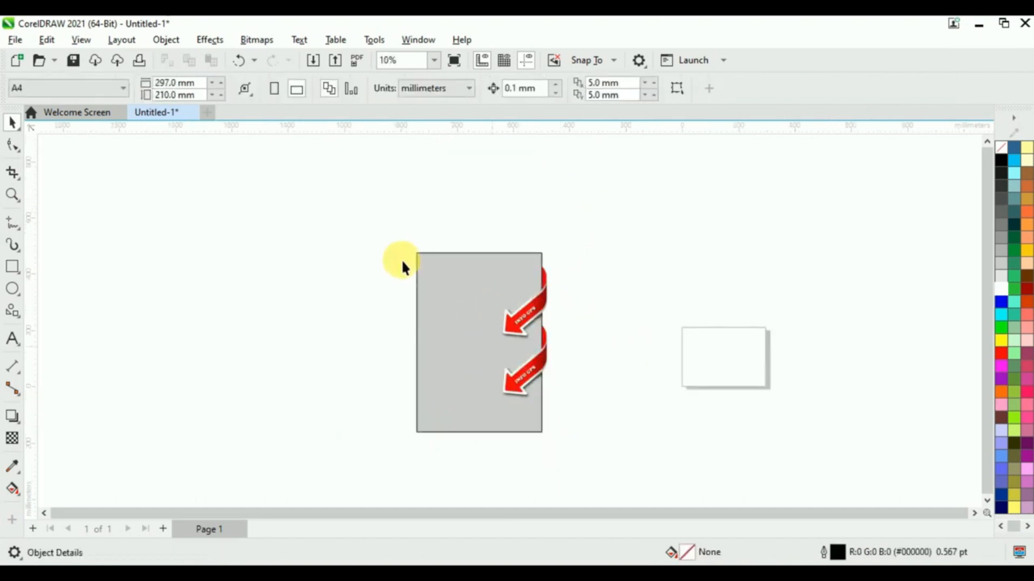
Step: Move the gray rectangle and both arrow groups together over the page
{"action": "scroll", "coordinate": [516, 367], "scroll_direction": "up", "scroll_amount": 1}
{"action": "scroll", "coordinate": [519, 428], "scroll_direction": "up", "scroll_amount": 1}
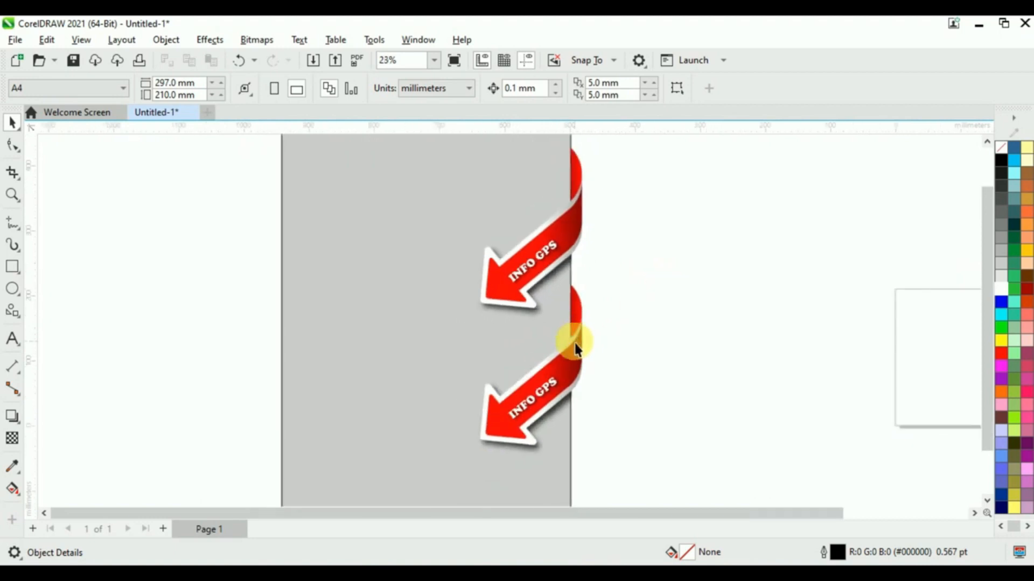
{"action": "scroll", "coordinate": [515, 396], "scroll_direction": "down", "scroll_amount": 2}
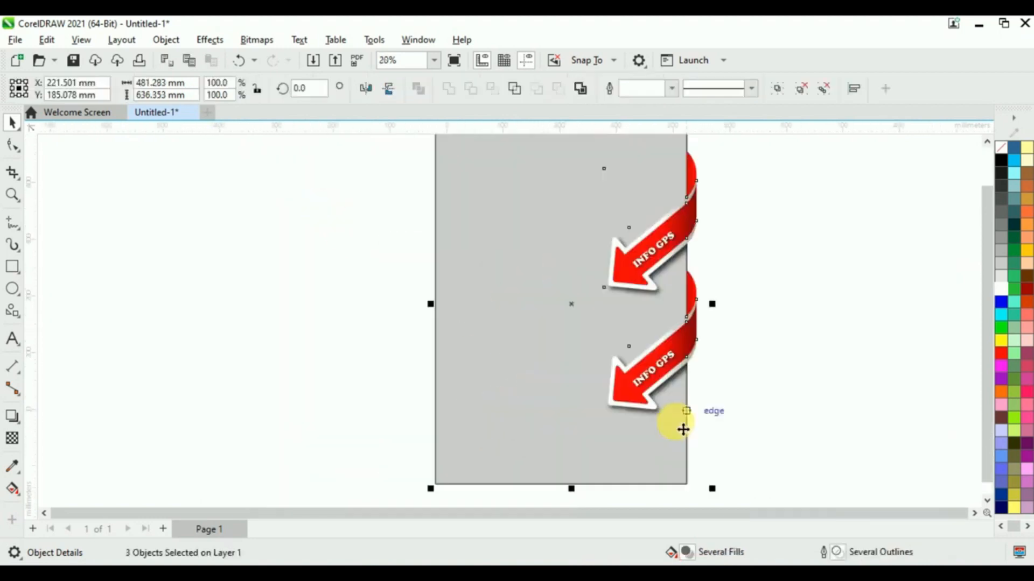
{"action": "scroll", "coordinate": [657, 398], "scroll_direction": "down", "scroll_amount": 2}
{"action": "scroll", "coordinate": [800, 342], "scroll_direction": "up", "scroll_amount": 2}
{"action": "scroll", "coordinate": [801, 347], "scroll_direction": "down", "scroll_amount": 1}
{"action": "scroll", "coordinate": [634, 472], "scroll_direction": "up", "scroll_amount": 2}
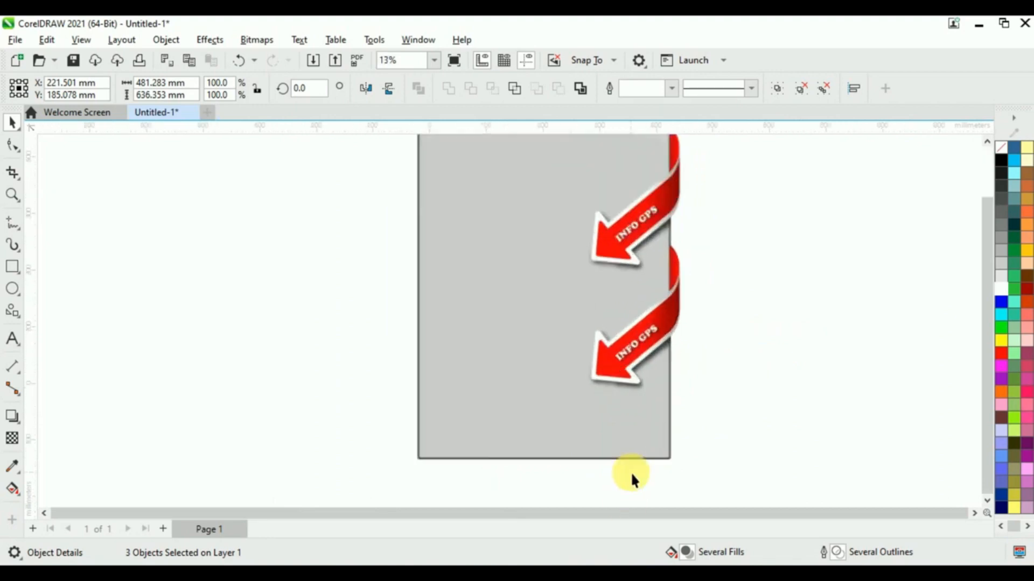